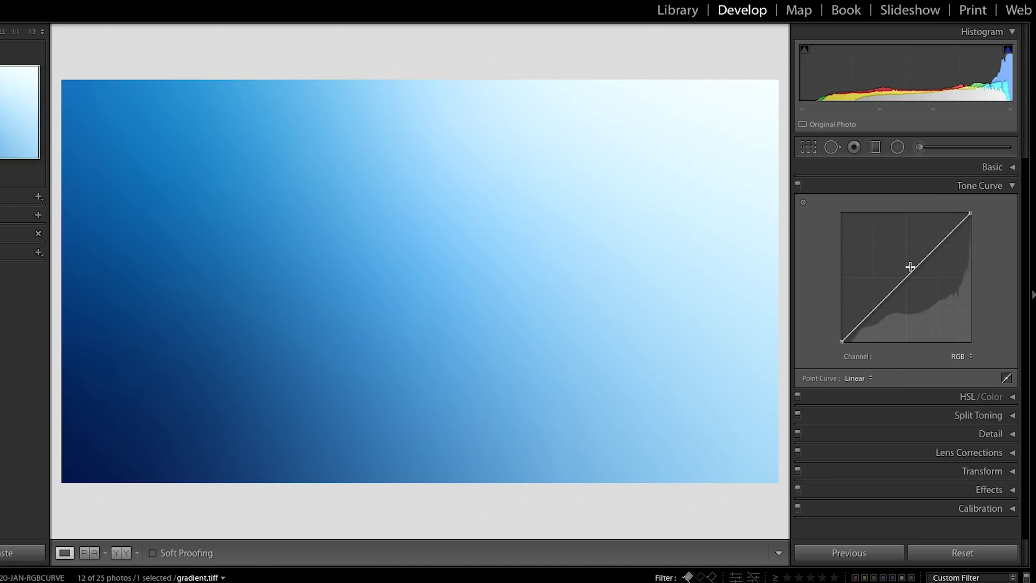
# - Shape the tone curve with midtone, shadow and highlight points, then reset it to a straight line
pyautogui.moveTo(908, 276)
pyautogui.mouseDown()
pyautogui.moveTo(898, 256)
pyautogui.moveTo(916, 304)
pyautogui.moveTo(907, 276)
pyautogui.mouseUp()
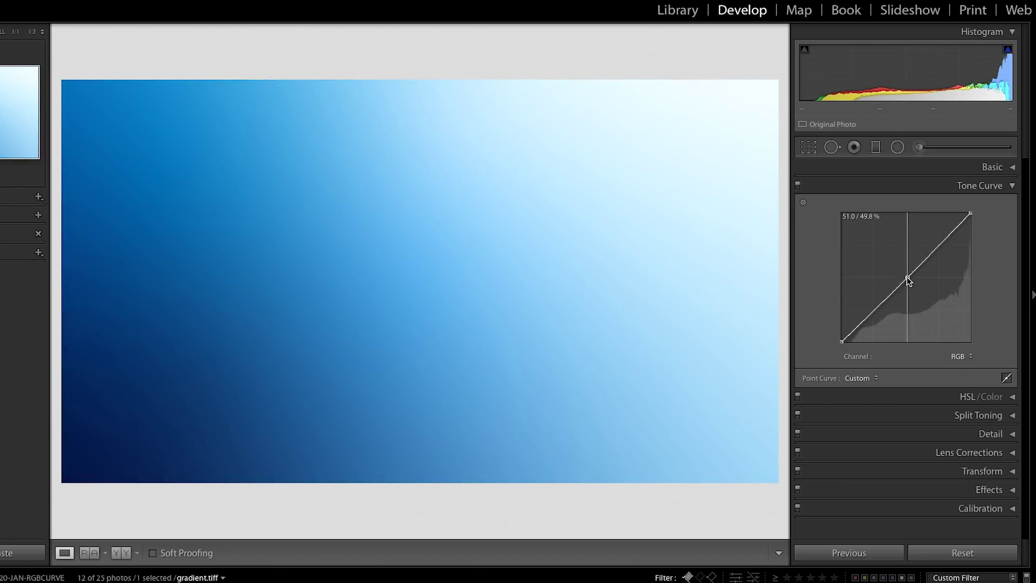
pyautogui.moveTo(875, 309); pyautogui.dragTo(875, 313)
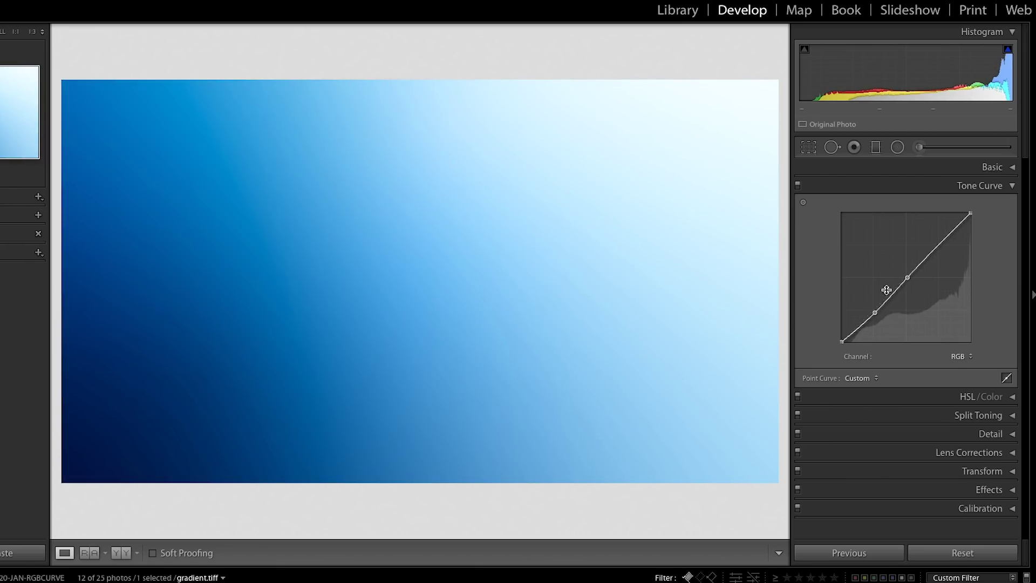
pyautogui.moveTo(944, 249); pyautogui.dragTo(939, 247)
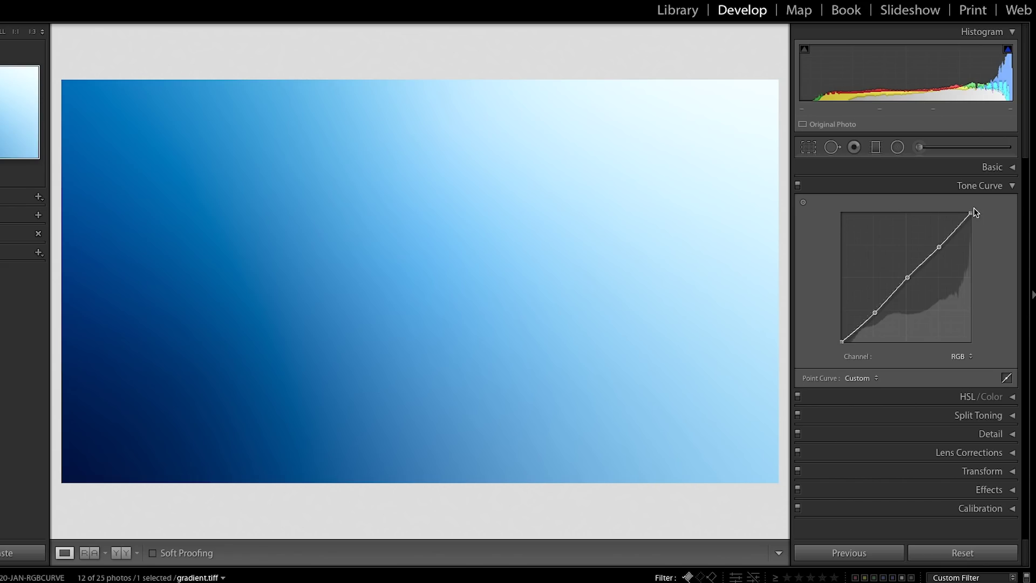
pyautogui.moveTo(939, 249)
pyautogui.mouseDown()
pyautogui.moveTo(942, 260)
pyautogui.moveTo(939, 246)
pyautogui.mouseUp()
pyautogui.rightClick(930, 269)
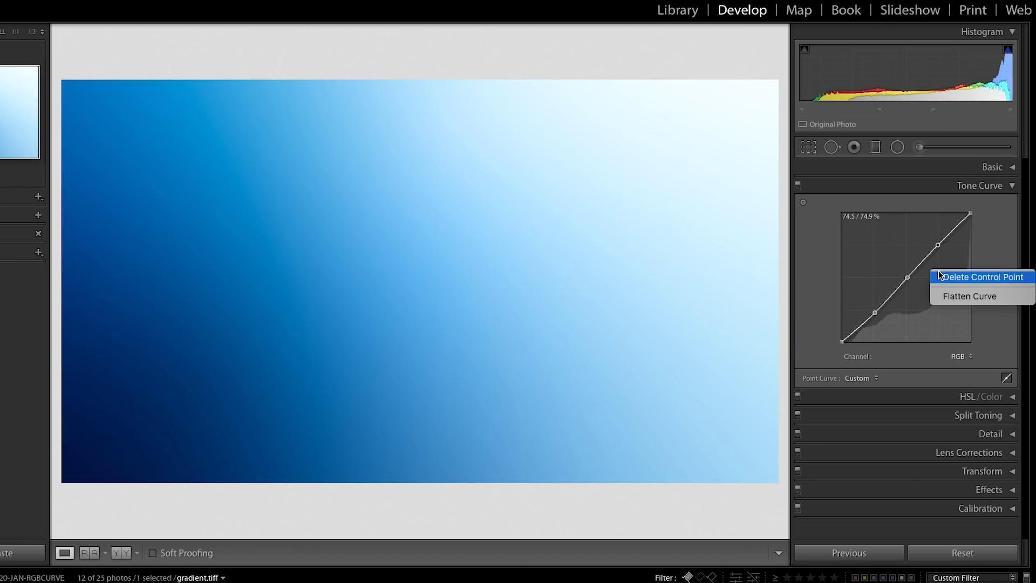
pyautogui.click(971, 296)
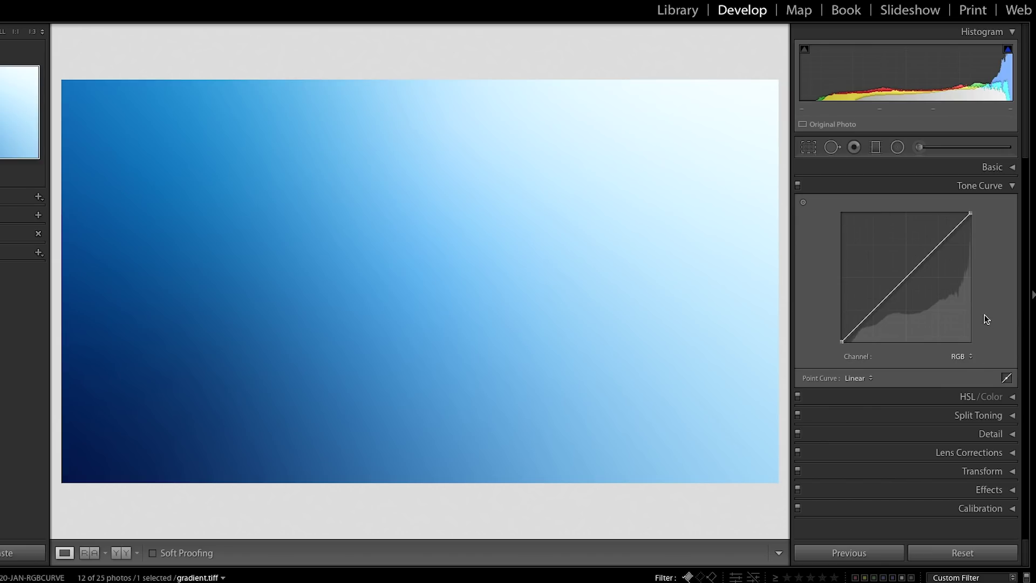
# - Switch the tone curve to the Red channel and drag its midpoint up and back down
pyautogui.click(964, 355)
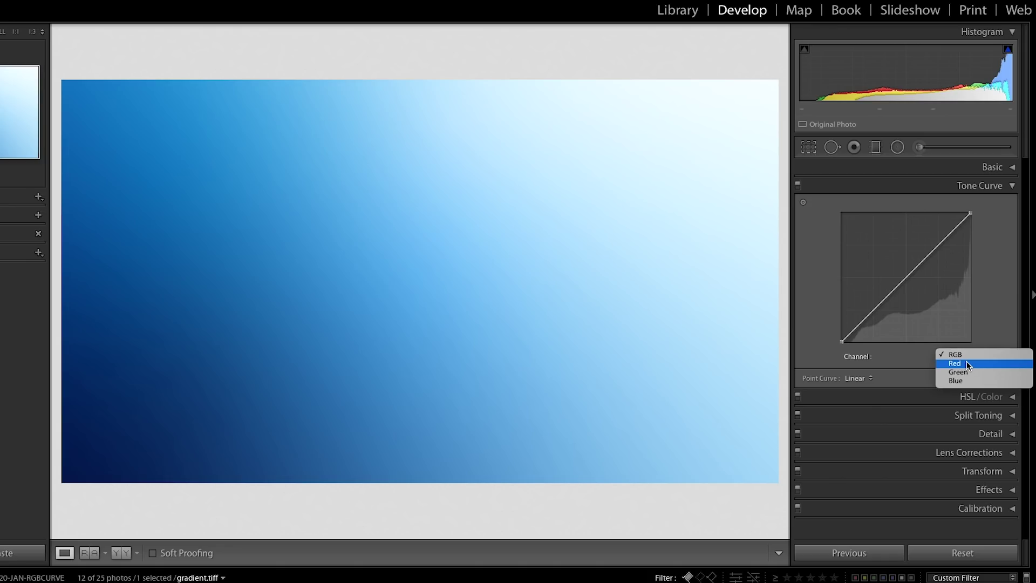
pyautogui.click(966, 363)
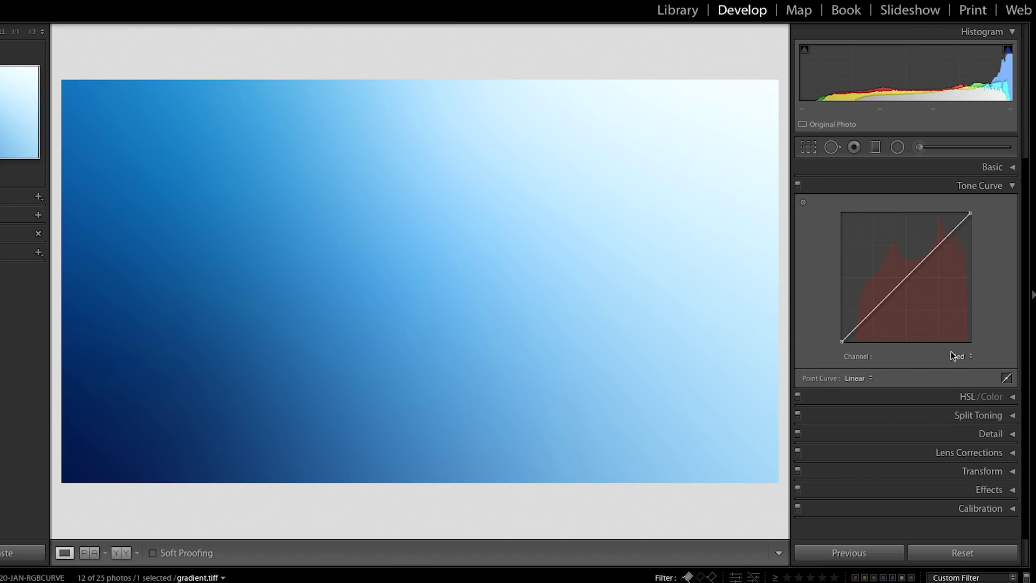
pyautogui.moveTo(906, 276); pyautogui.dragTo(901, 273)
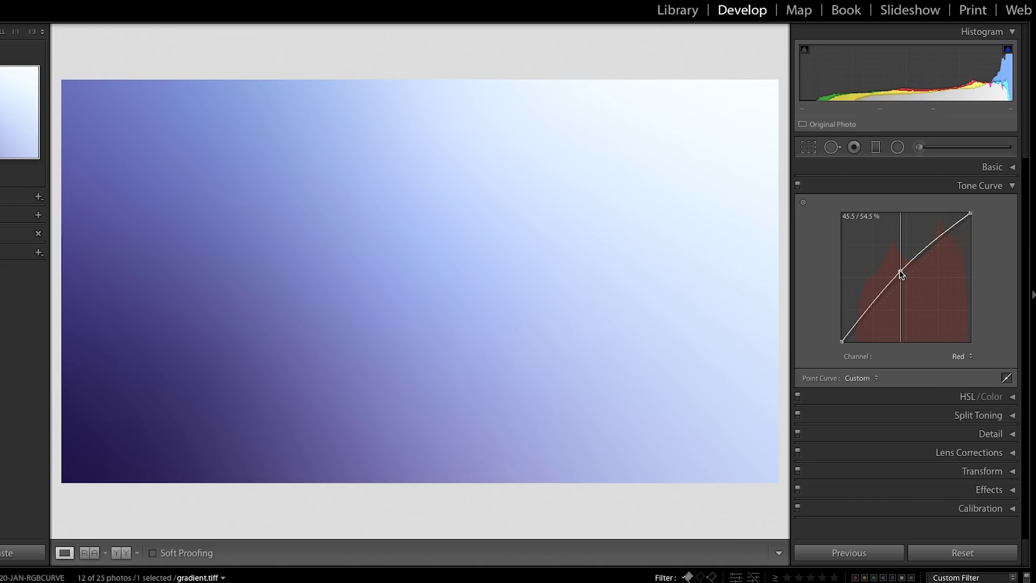
pyautogui.moveTo(900, 273)
pyautogui.mouseDown()
pyautogui.moveTo(909, 290)
pyautogui.moveTo(897, 274)
pyautogui.mouseUp()
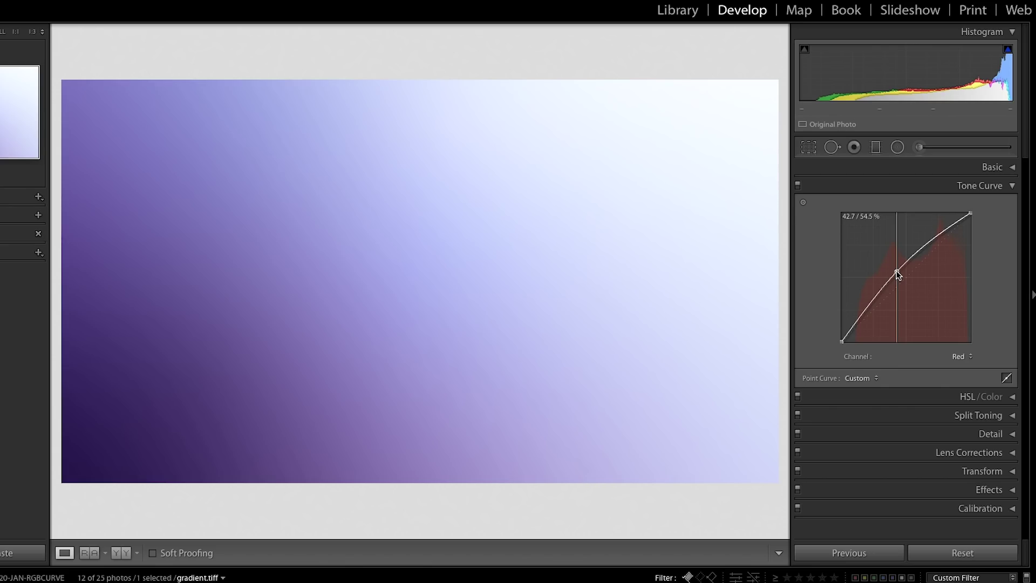
pyautogui.moveTo(897, 271)
pyautogui.mouseDown()
pyautogui.moveTo(913, 296)
pyautogui.moveTo(905, 279)
pyautogui.mouseUp()
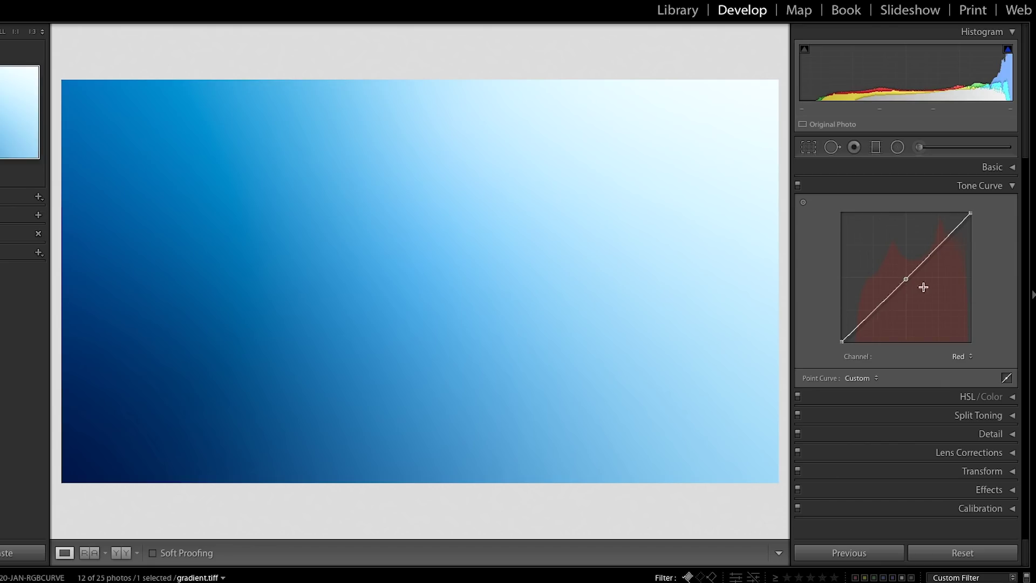
# - Move to 2000px-AdditiveColor.jpg and nudge the Red curve midpoint up, then back to the diagonal
pyautogui.press('Right')
pyautogui.press('Right')
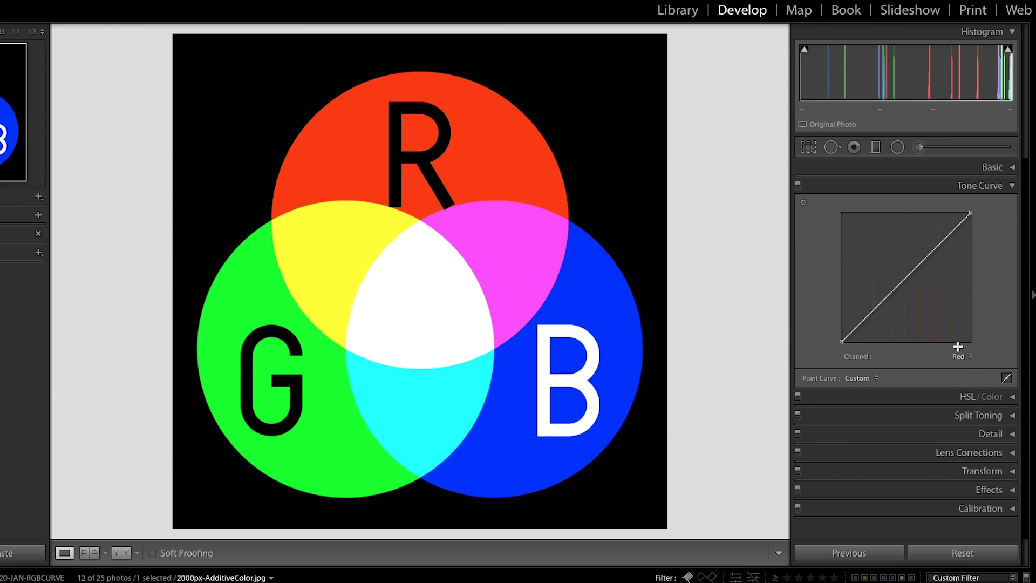
pyautogui.moveTo(905, 279)
pyautogui.mouseDown()
pyautogui.moveTo(892, 266)
pyautogui.moveTo(905, 277)
pyautogui.mouseUp()
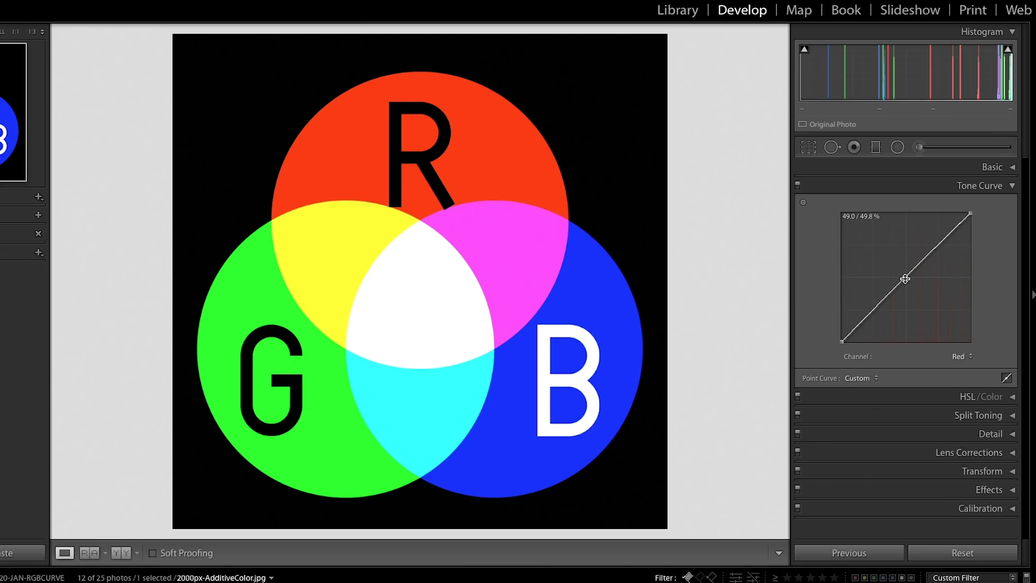
pyautogui.moveTo(905, 278)
pyautogui.mouseDown()
pyautogui.moveTo(931, 315)
pyautogui.moveTo(906, 276)
pyautogui.mouseUp()
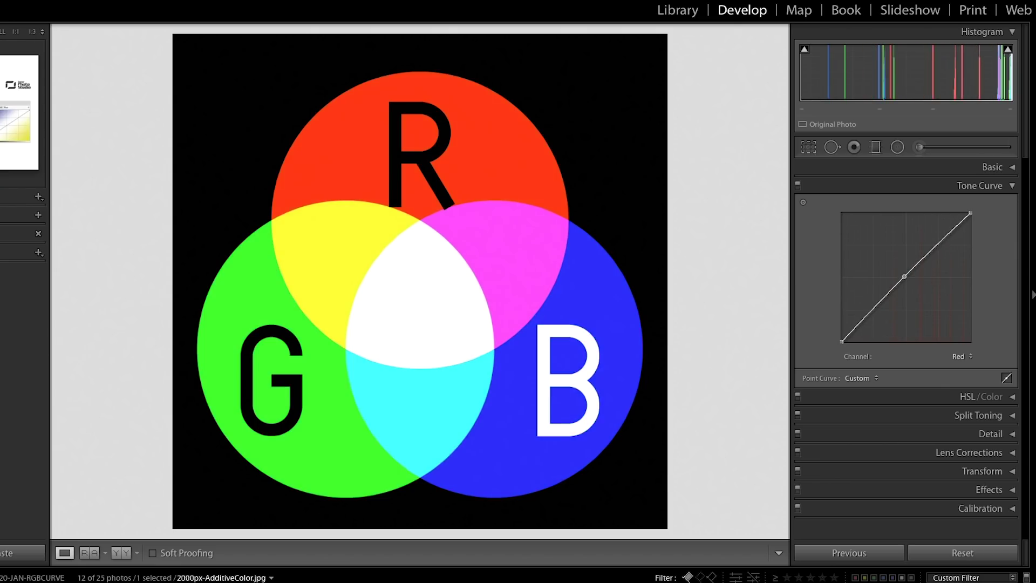
# - Step past rgb_en.png to the moonrise seascape photo with pine silhouettes
pyautogui.press('Right')
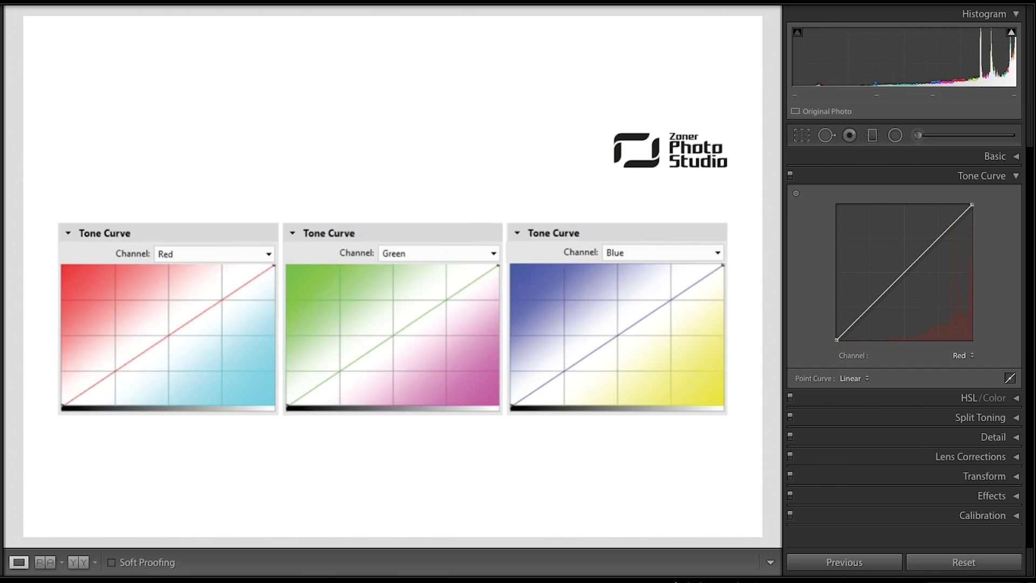
pyautogui.press('Right')
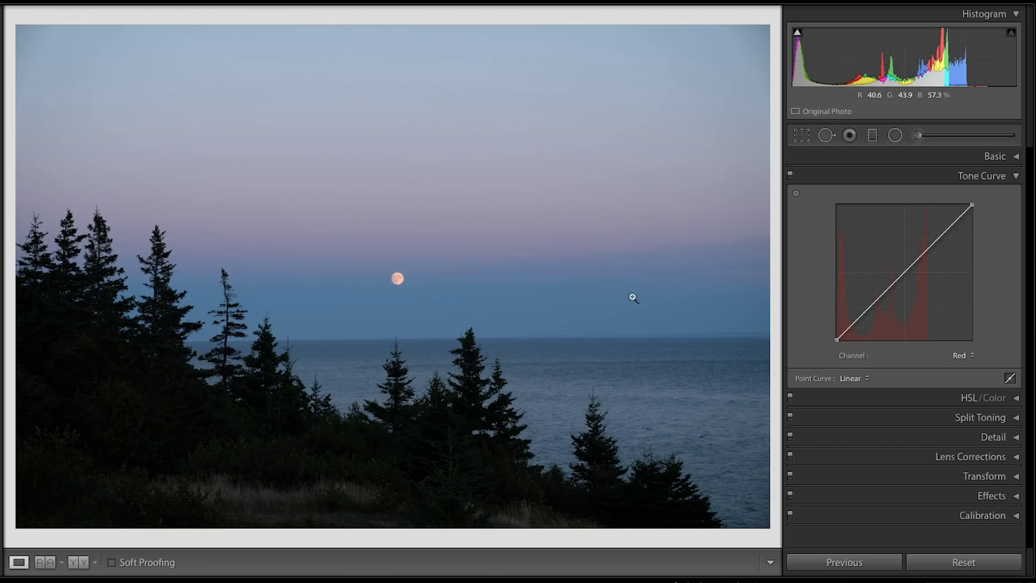
# - Switch the tone curve to the Green channel and add shadow, midtone and highlight points
pyautogui.click(963, 356)
pyautogui.click(969, 365)
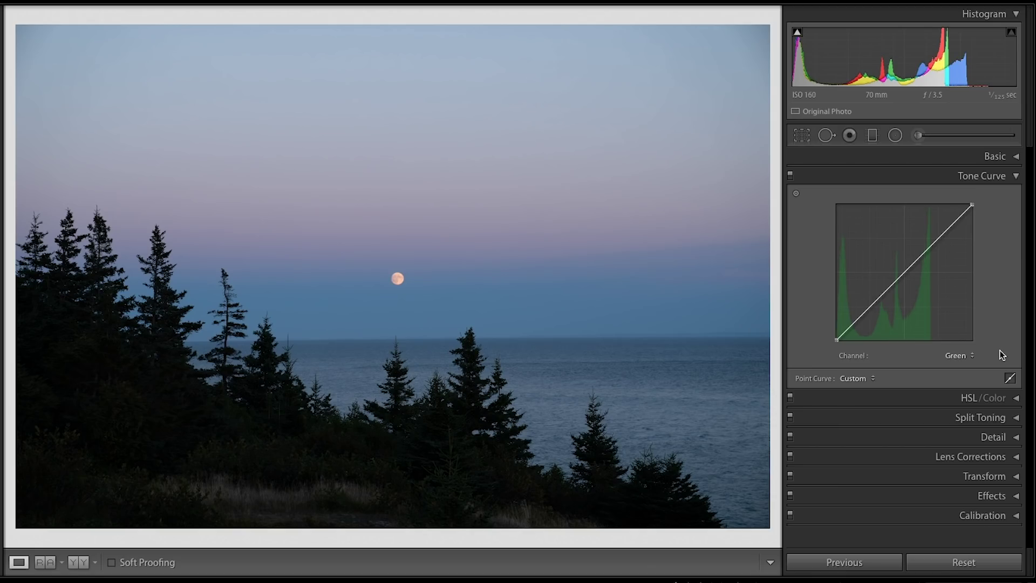
pyautogui.keyDown('alt'); pyautogui.click(871, 306); pyautogui.keyUp('alt')
pyautogui.keyDown('alt'); pyautogui.click(905, 271); pyautogui.keyUp('alt')
pyautogui.keyDown('alt'); pyautogui.click(941, 235); pyautogui.keyUp('alt')
# - Drag the green midtone, upper and white points down, ending the top at 100.0 / 93.7%
pyautogui.moveTo(905, 272); pyautogui.dragTo(904, 276)
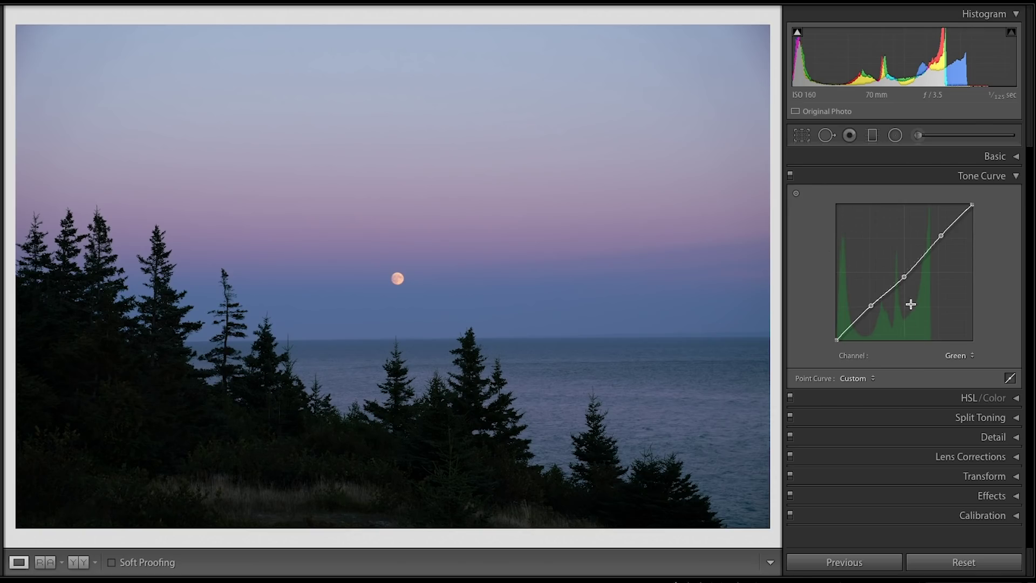
pyautogui.moveTo(905, 277); pyautogui.dragTo(905, 281)
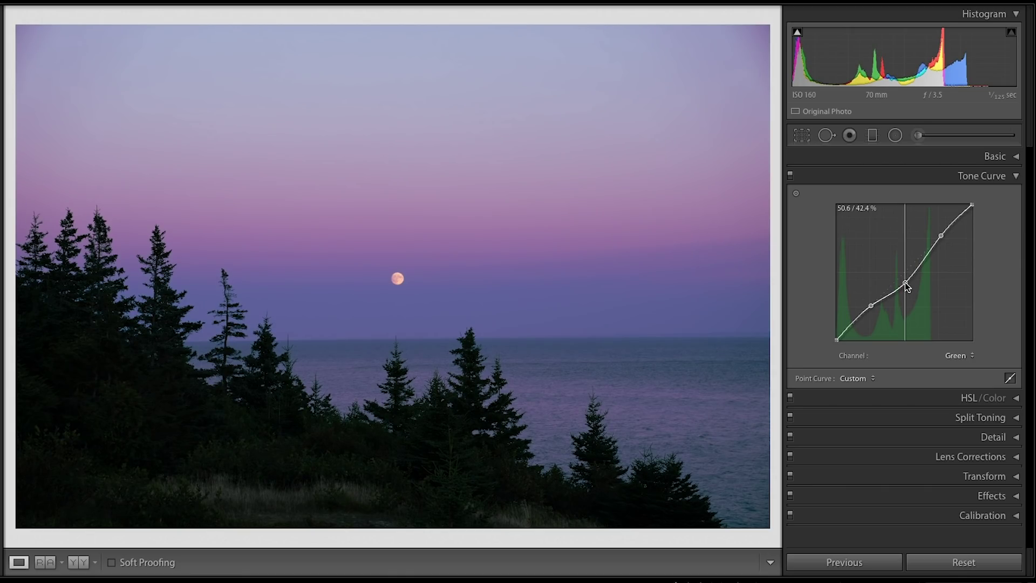
pyautogui.moveTo(905, 283); pyautogui.dragTo(905, 282)
pyautogui.moveTo(905, 282); pyautogui.dragTo(904, 282)
pyautogui.moveTo(940, 237); pyautogui.dragTo(942, 243)
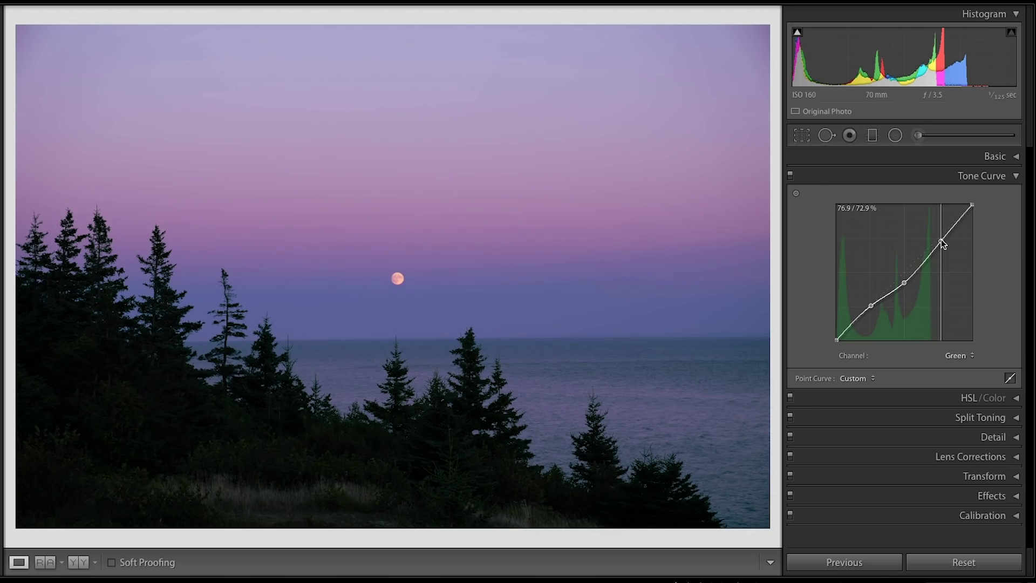
pyautogui.moveTo(941, 239); pyautogui.dragTo(941, 242)
pyautogui.moveTo(972, 205); pyautogui.dragTo(974, 211)
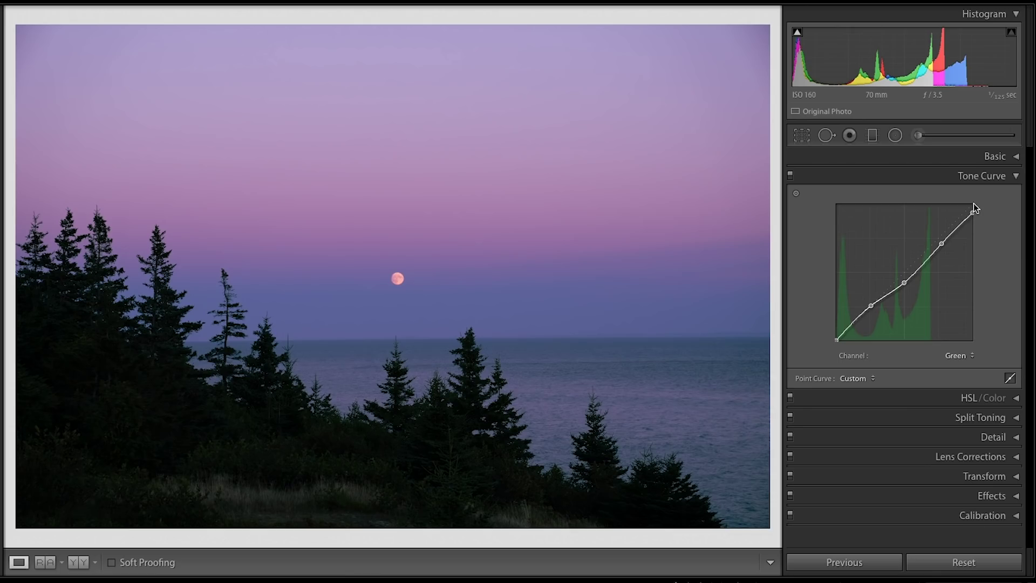
pyautogui.press('\\')
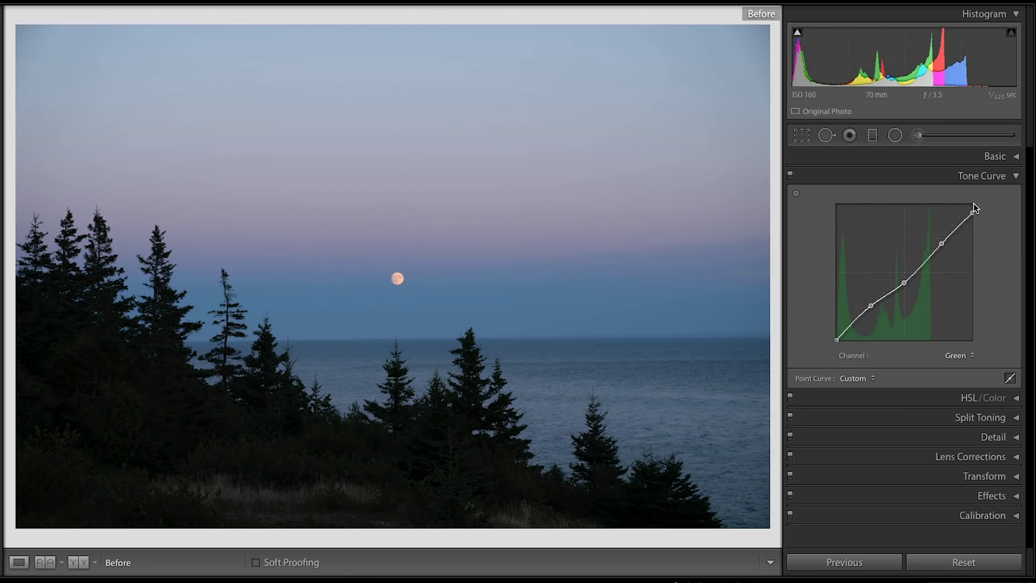
pyautogui.press('\\')
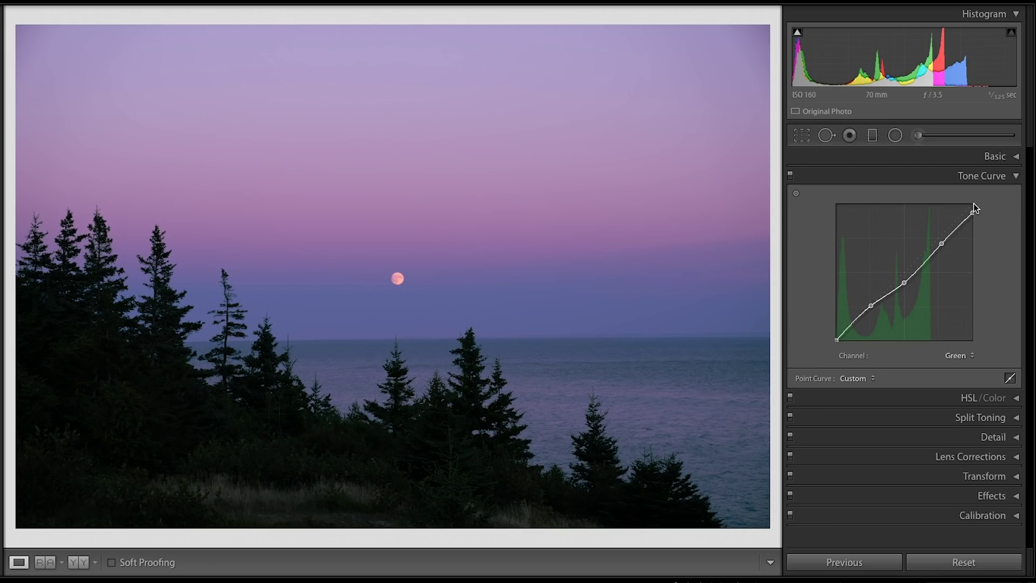
pyautogui.press('\\')
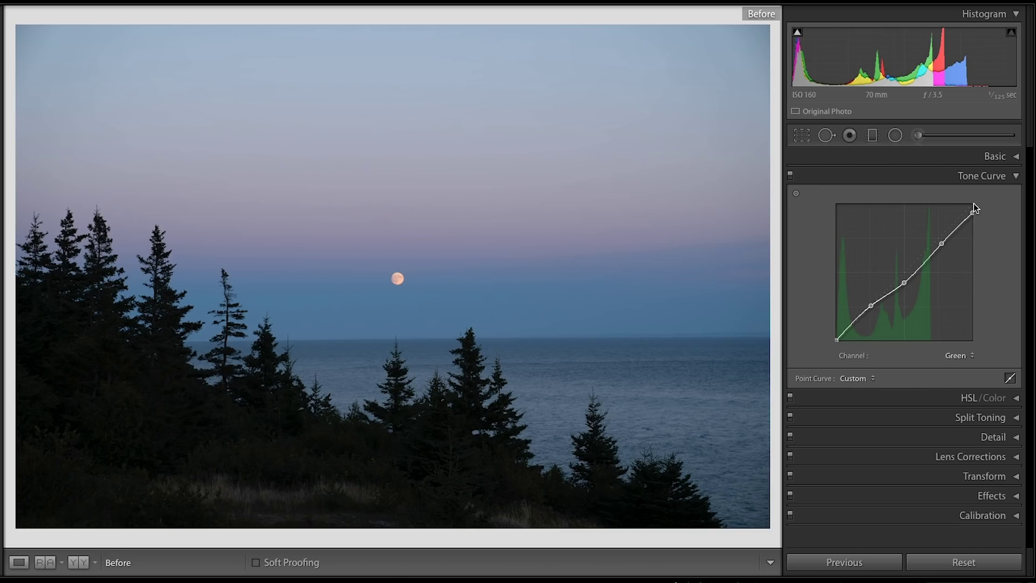
pyautogui.press('\\')
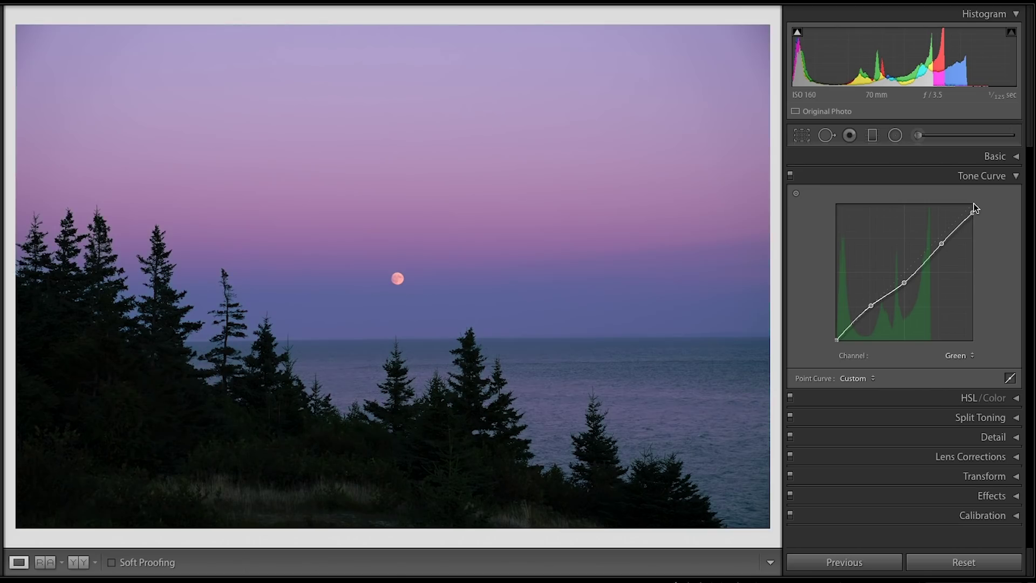
# - Lift a Blue-curve midpoint and an upper point to about 73.7 / 77.6%, then compare Before/After
pyautogui.click(970, 355)
pyautogui.click(969, 361)
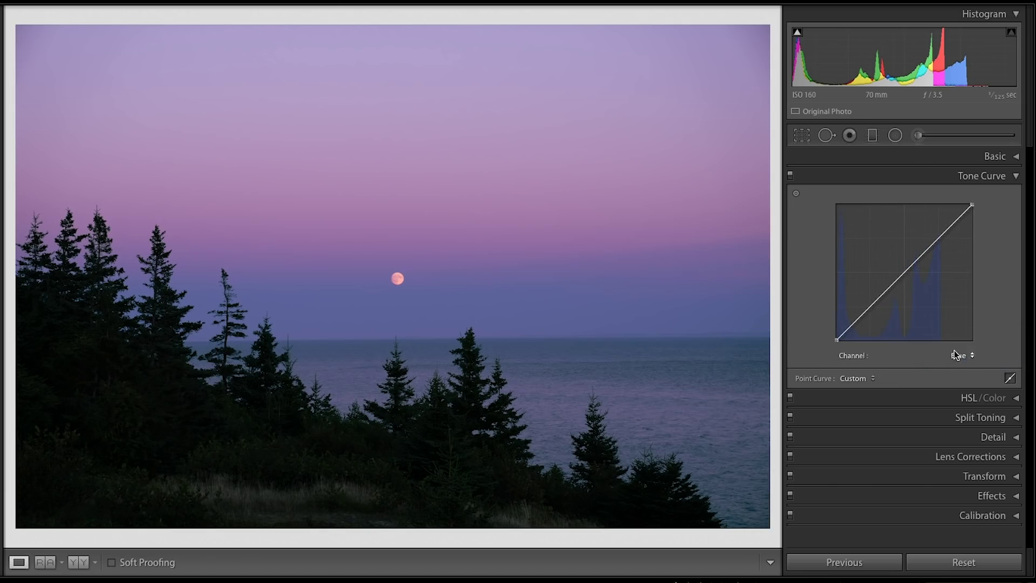
pyautogui.hotkey('ctrl', 'z')
pyautogui.click(905, 272)
pyautogui.moveTo(905, 270)
pyautogui.mouseDown()
pyautogui.moveTo(895, 265)
pyautogui.moveTo(901, 272)
pyautogui.mouseUp()
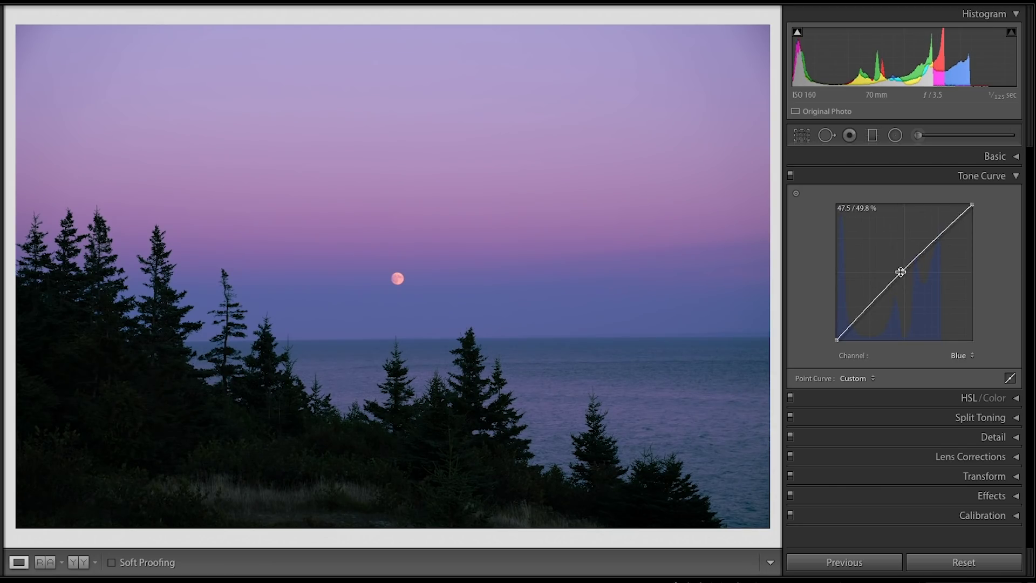
pyautogui.press('alt')
pyautogui.moveTo(938, 237); pyautogui.dragTo(937, 234)
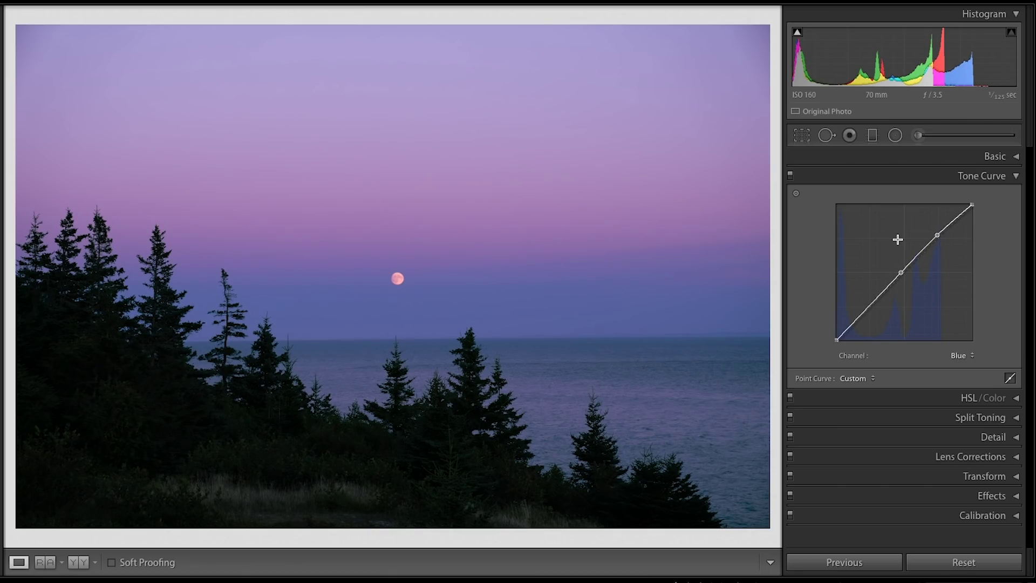
pyautogui.press('\\')
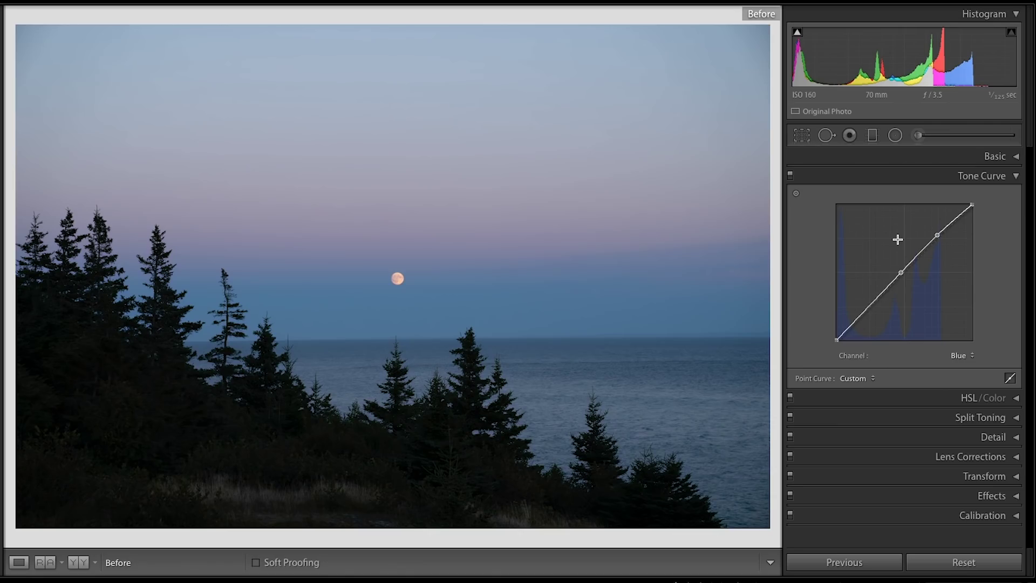
pyautogui.press('\\')
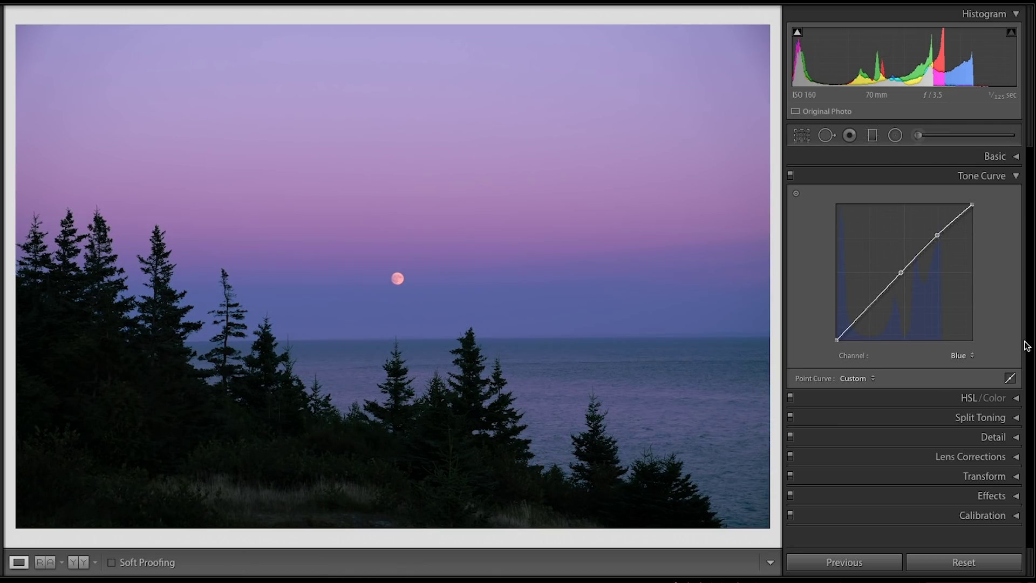
# - Expand the Basic panel, darken Blacks to -42, and compare against the original
pyautogui.click(1012, 159)
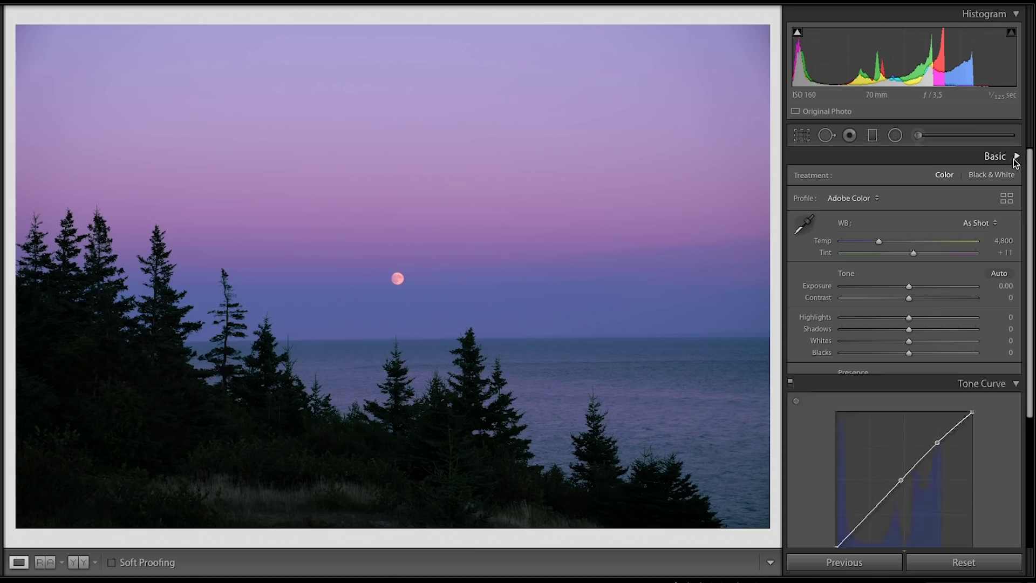
pyautogui.moveTo(909, 353); pyautogui.dragTo(896, 336)
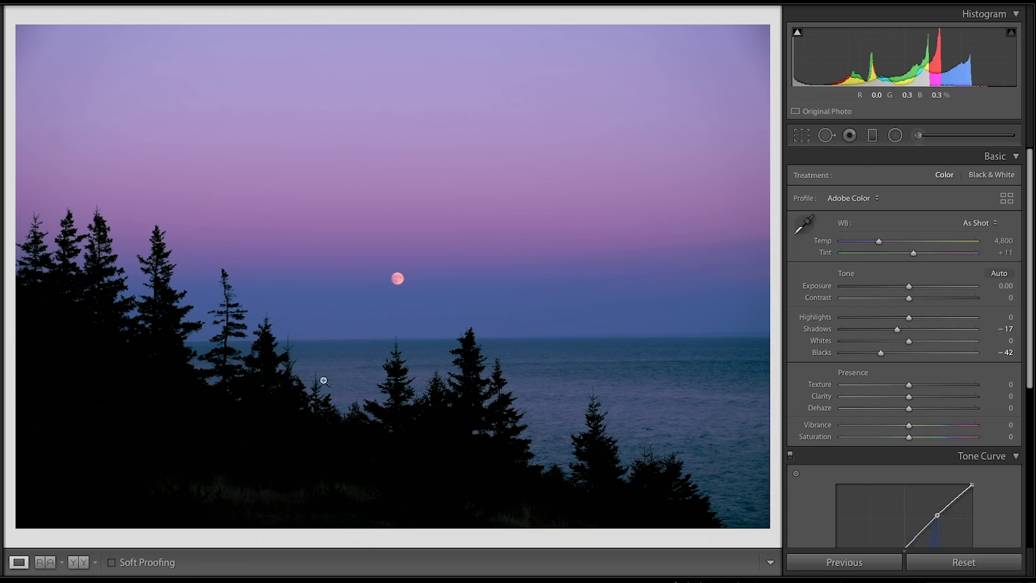
pyautogui.press('\\')
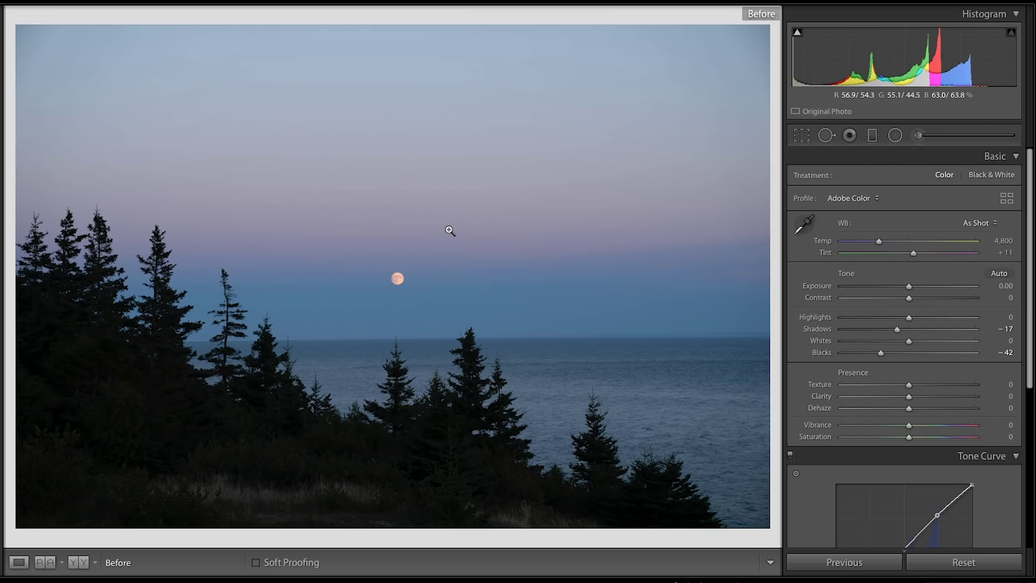
pyautogui.press('\\')
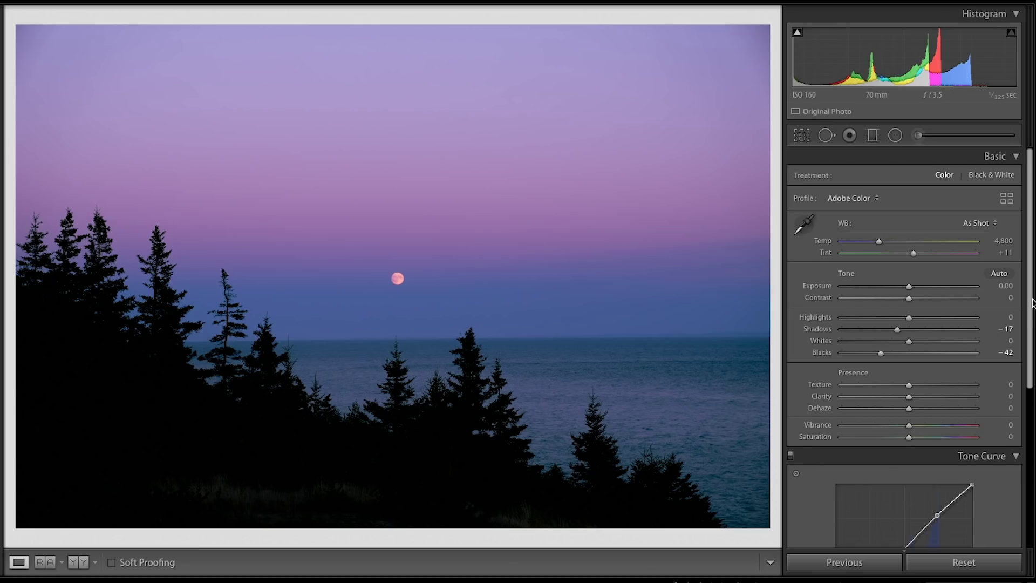
pyautogui.scroll(-3, 1032, 301)
pyautogui.scroll(3, 1027, 286)
# - Reset the twilight photo, set Tint to +70, and show the curve-graded copy as Reference
pyautogui.hotkey('ctrl', 'shift', 'r')
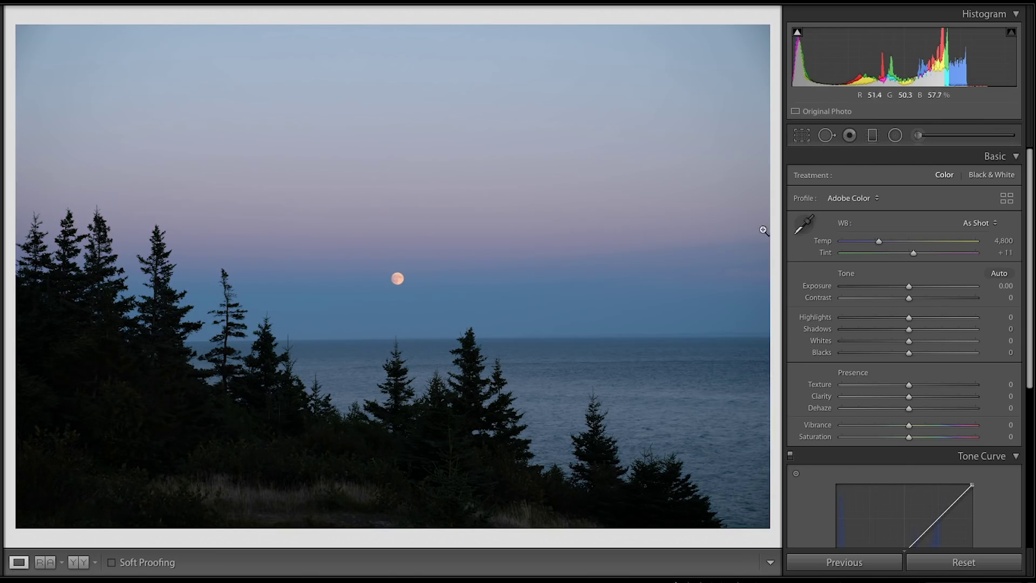
pyautogui.moveTo(914, 251); pyautogui.dragTo(939, 260)
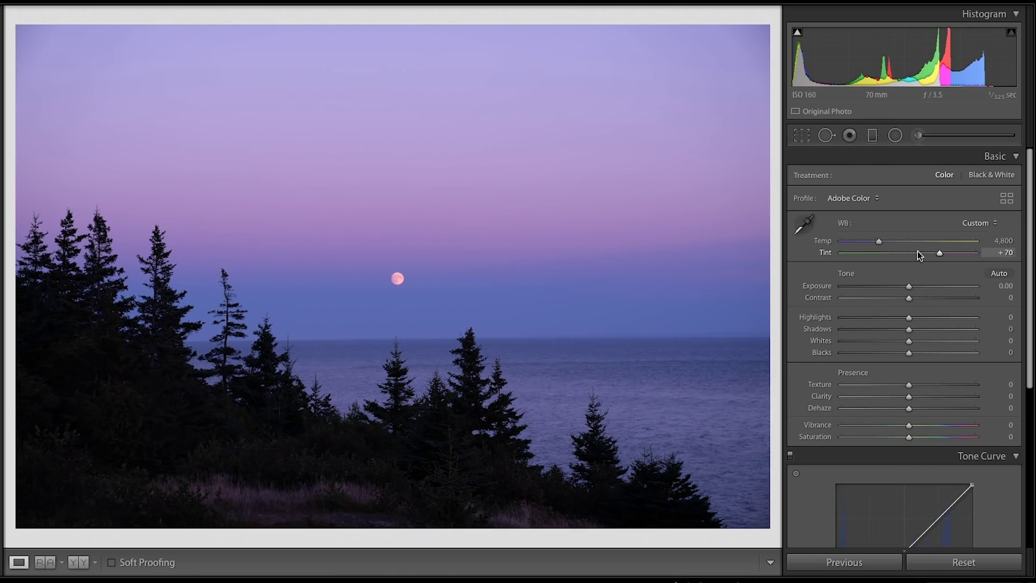
pyautogui.click(43, 565)
pyautogui.moveTo(54, 580); pyautogui.dragTo(162, 377)
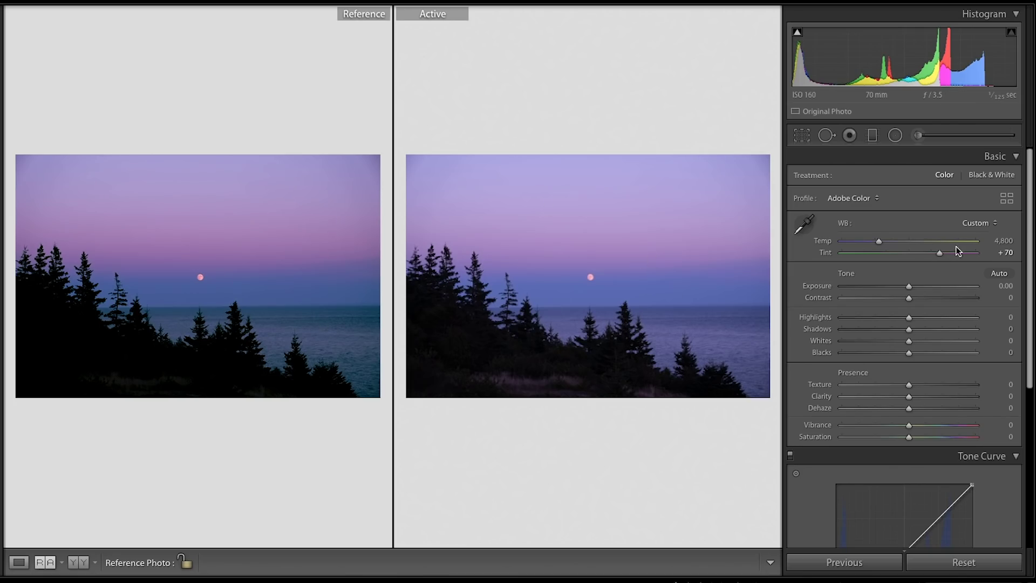
# - Raise Tint to +84 and Temp to 4,813, then zoom both versions in on the moon
pyautogui.moveTo(941, 254); pyautogui.dragTo(946, 255)
pyautogui.moveTo(876, 240); pyautogui.dragTo(877, 243)
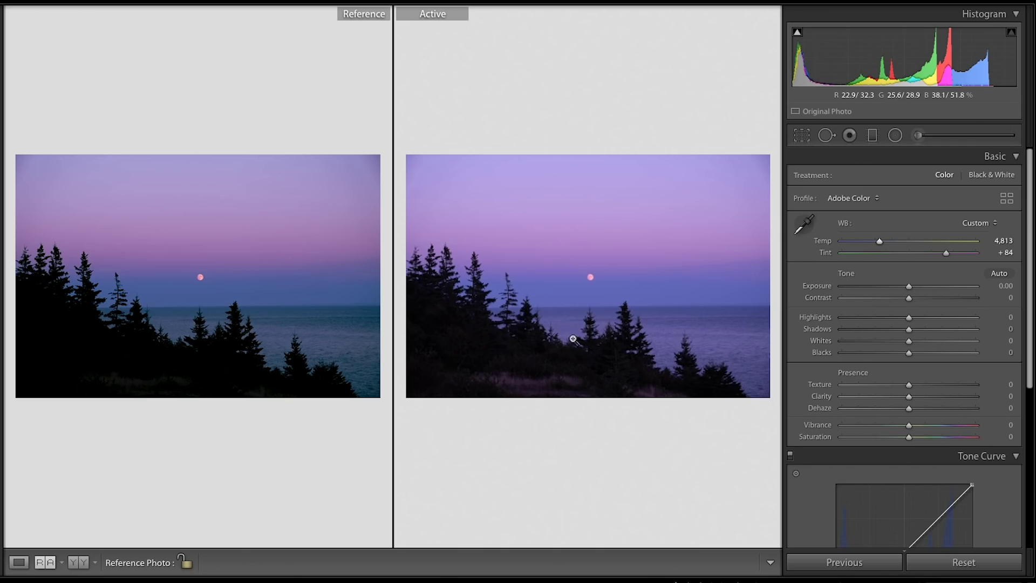
pyautogui.click(595, 301)
pyautogui.moveTo(648, 387); pyautogui.dragTo(567, 283)
pyautogui.click(212, 312)
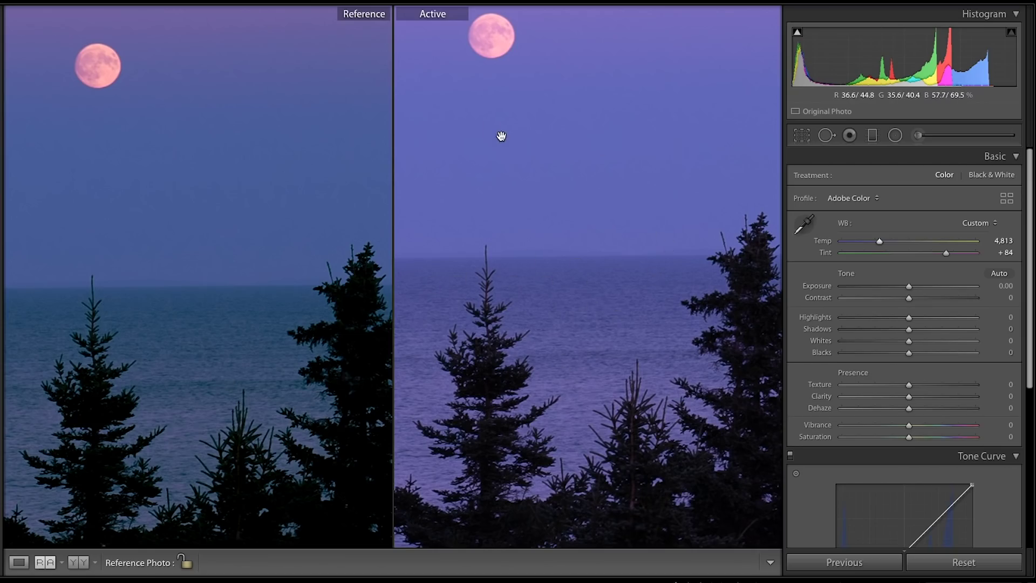
# - Darken Blacks to -34 and Shadows to -18, then zoom both photos back to Fit
pyautogui.moveTo(659, 439); pyautogui.dragTo(641, 427)
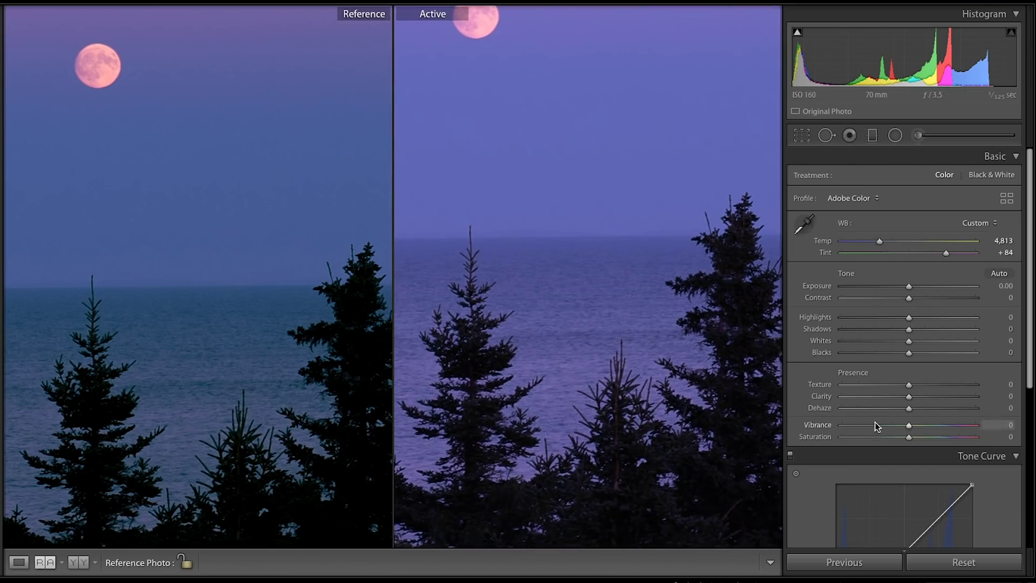
pyautogui.moveTo(908, 352); pyautogui.dragTo(897, 330)
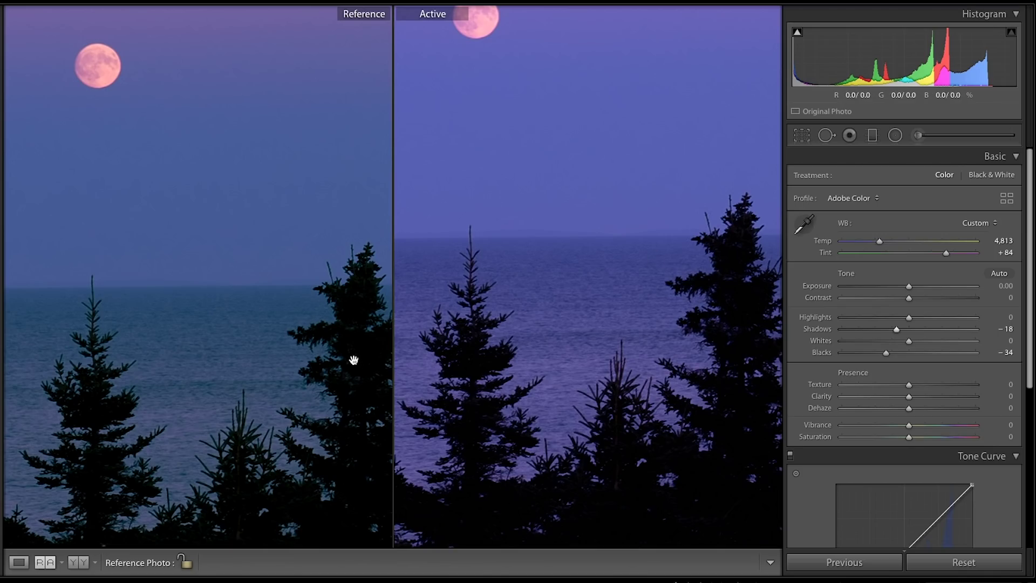
pyautogui.click(267, 265)
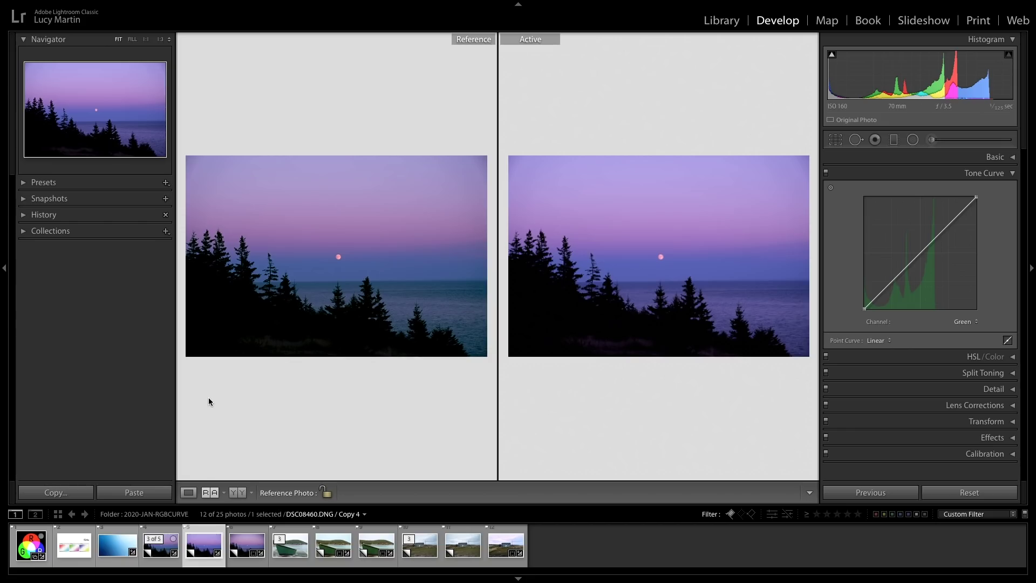
# - Open DSC09588.DNG alone in Loupe view and toggle Before/After on its green-curve grade
pyautogui.click(333, 545)
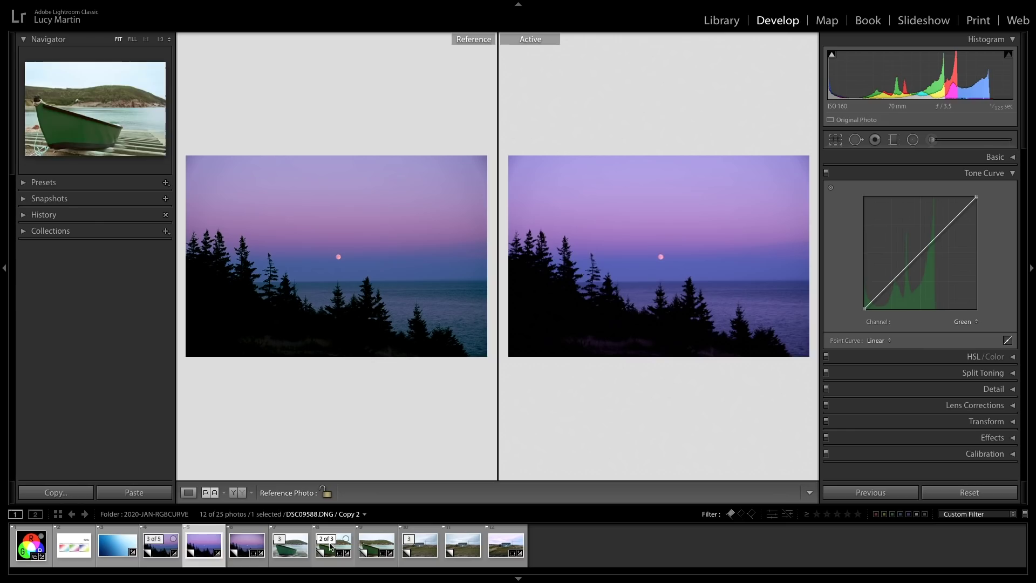
pyautogui.click(185, 493)
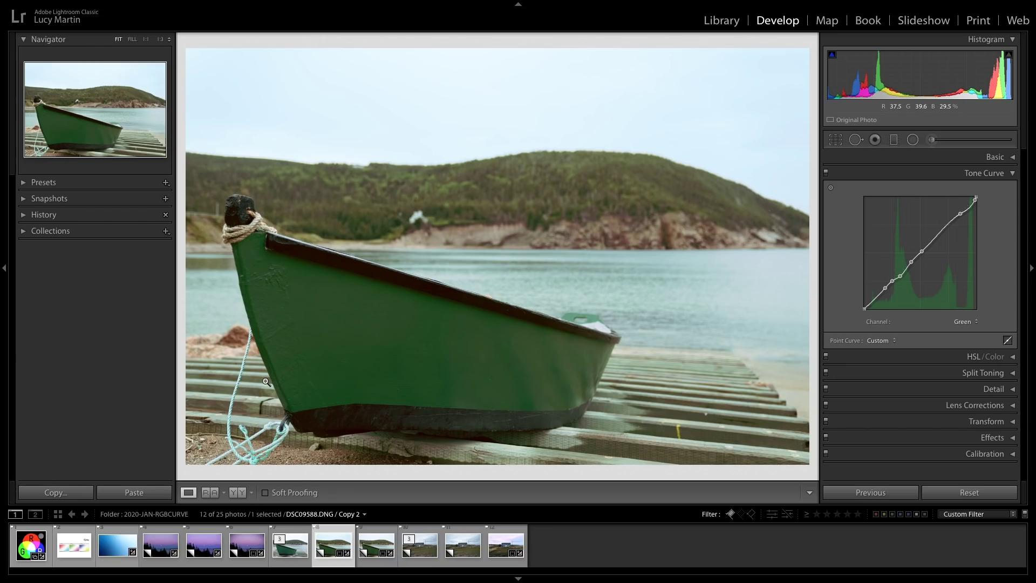
pyautogui.press('\\')
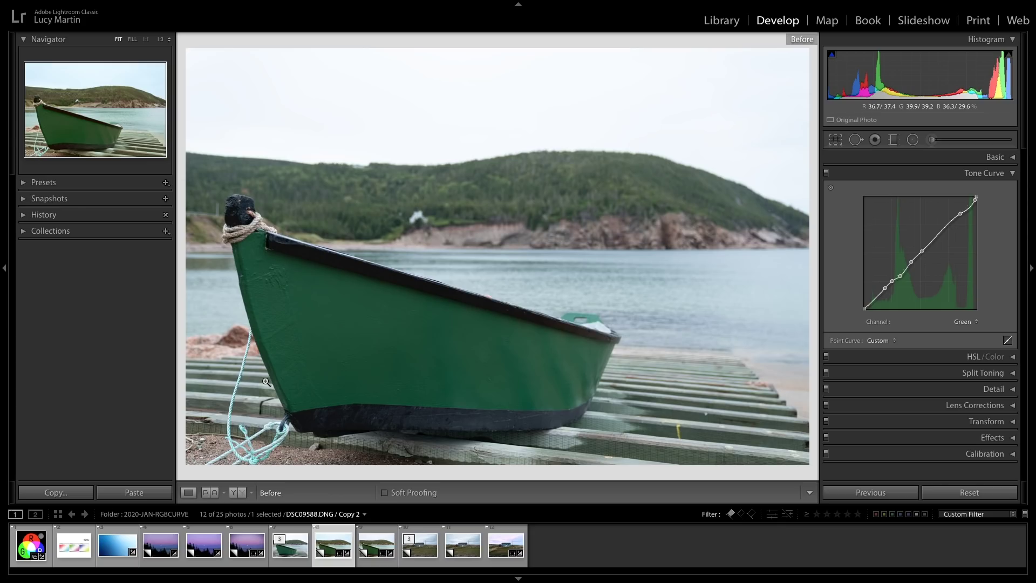
pyautogui.press('\\')
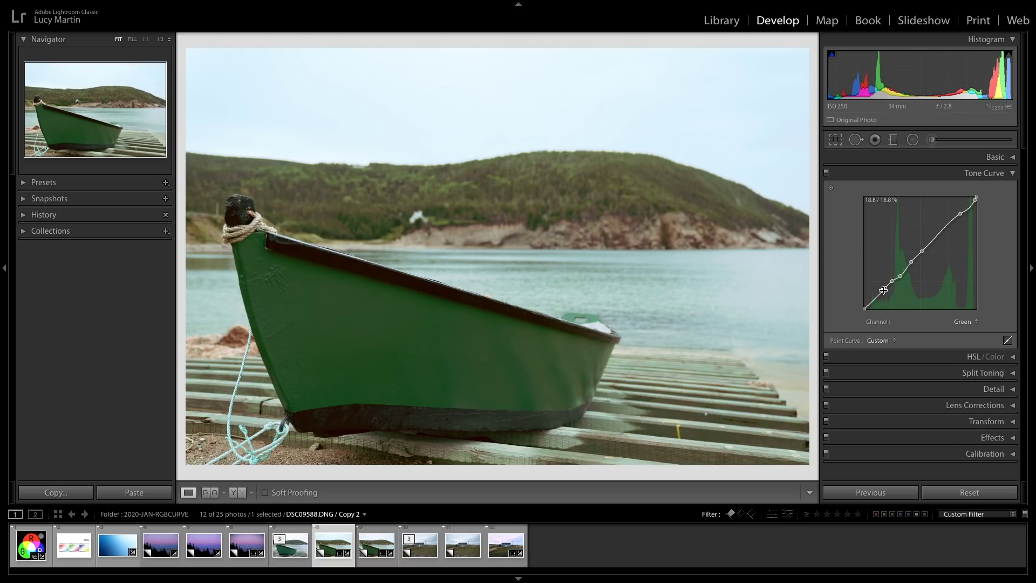
# - Add two shadow points to the boat's green curve, settling the lower one near 32.9 / 30.2%
pyautogui.click(902, 277)
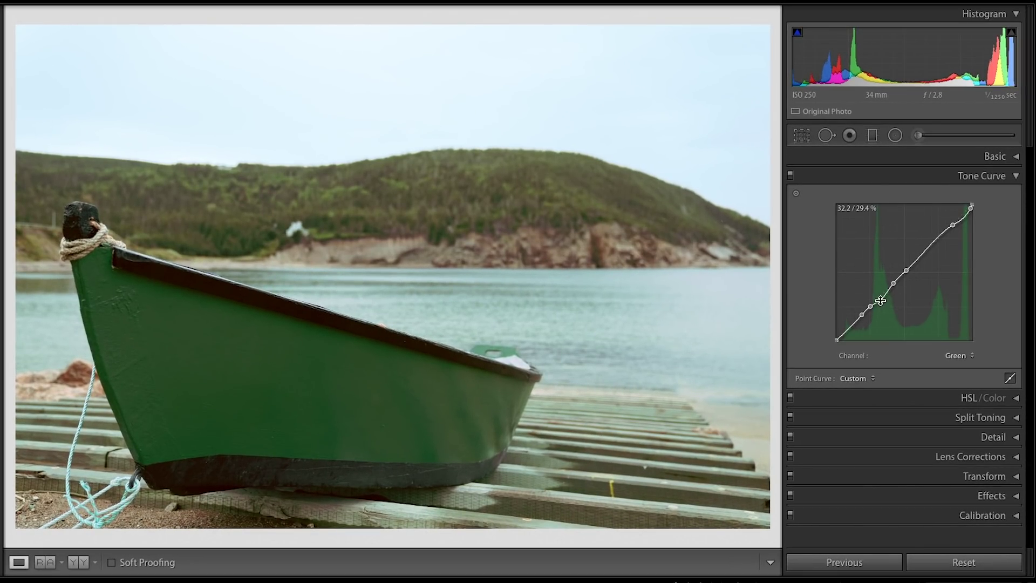
pyautogui.click(880, 302)
pyautogui.moveTo(880, 301); pyautogui.dragTo(879, 297)
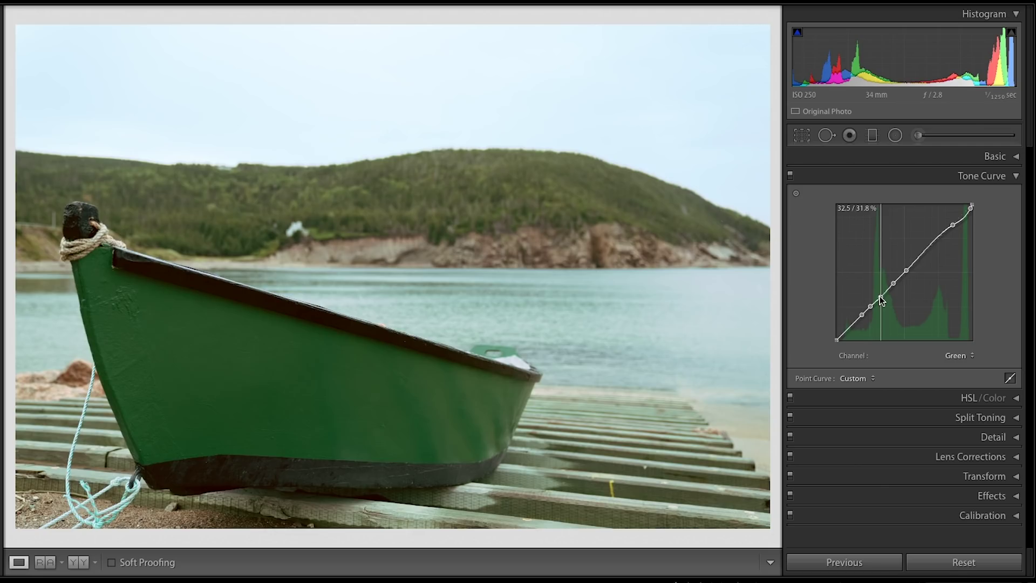
pyautogui.moveTo(880, 296); pyautogui.dragTo(879, 296)
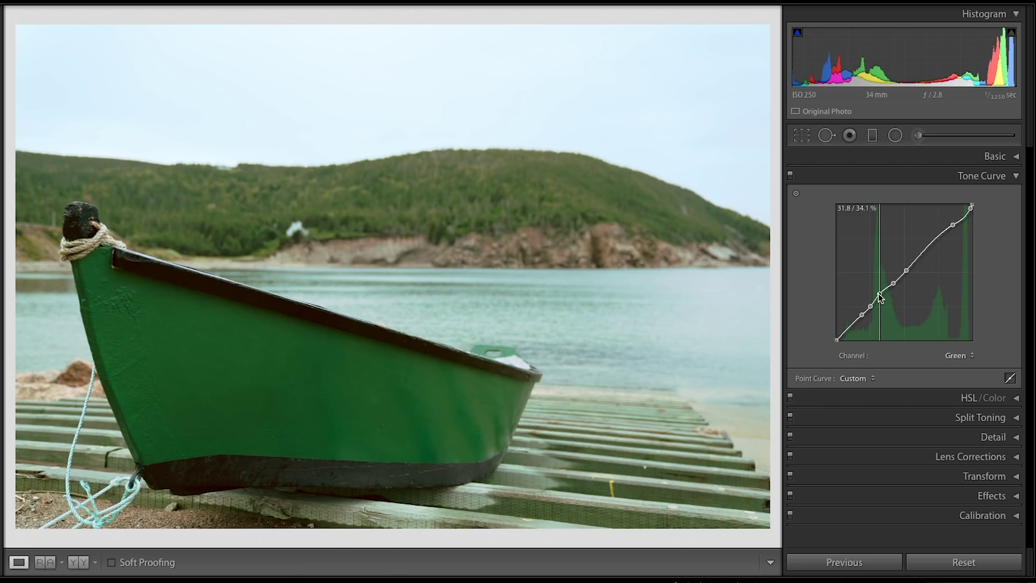
pyautogui.moveTo(879, 293); pyautogui.dragTo(882, 303)
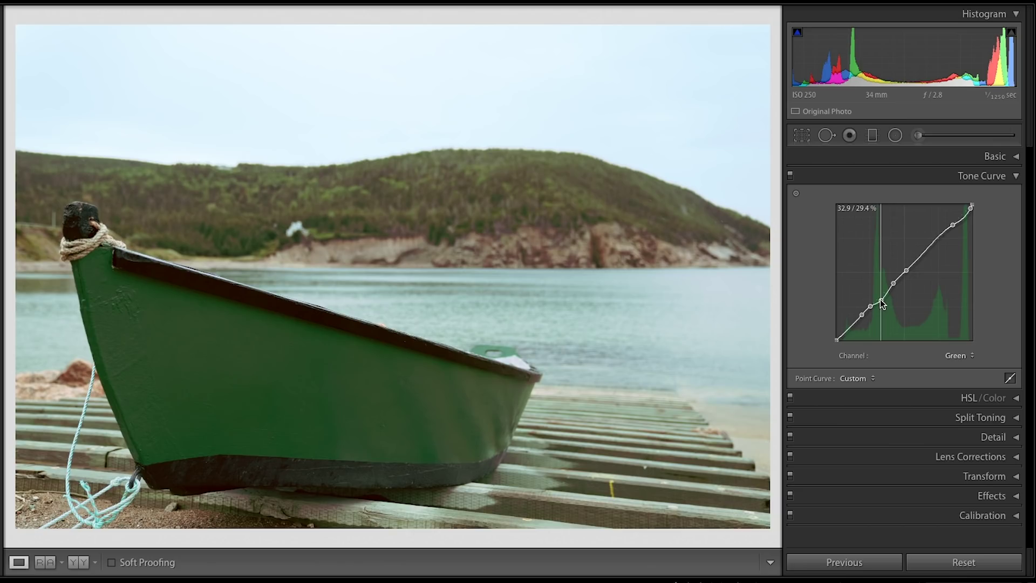
pyautogui.moveTo(882, 303); pyautogui.dragTo(881, 302)
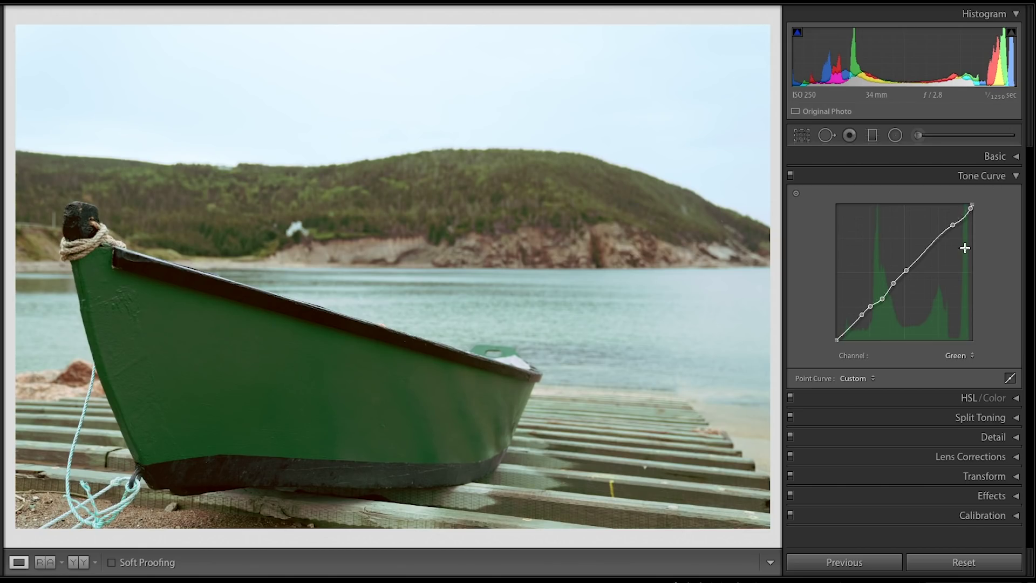
# - Switch to the Blue channel and pull a new midtone point slightly down
pyautogui.click(967, 356)
pyautogui.click(966, 363)
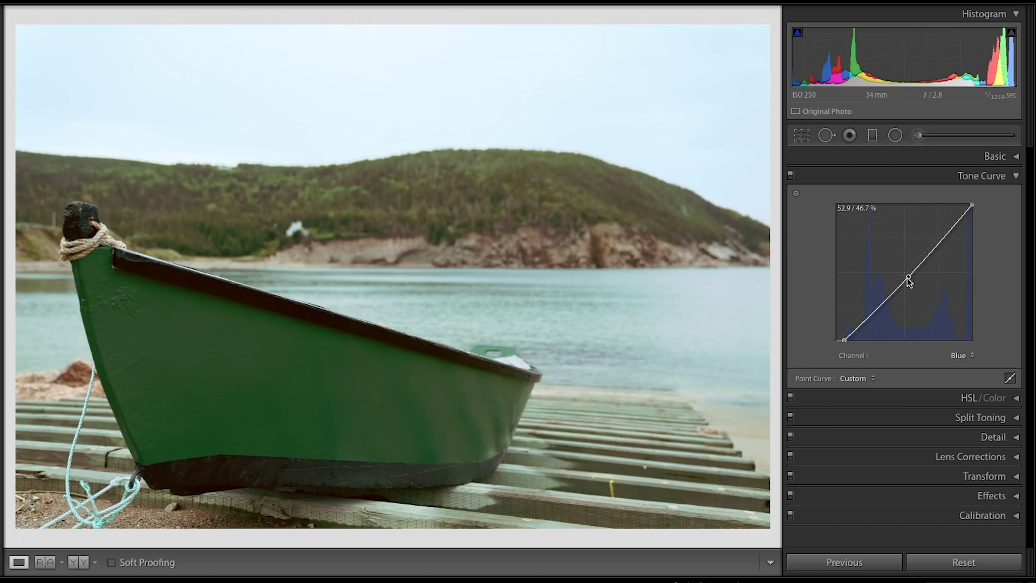
pyautogui.moveTo(904, 276); pyautogui.dragTo(905, 273)
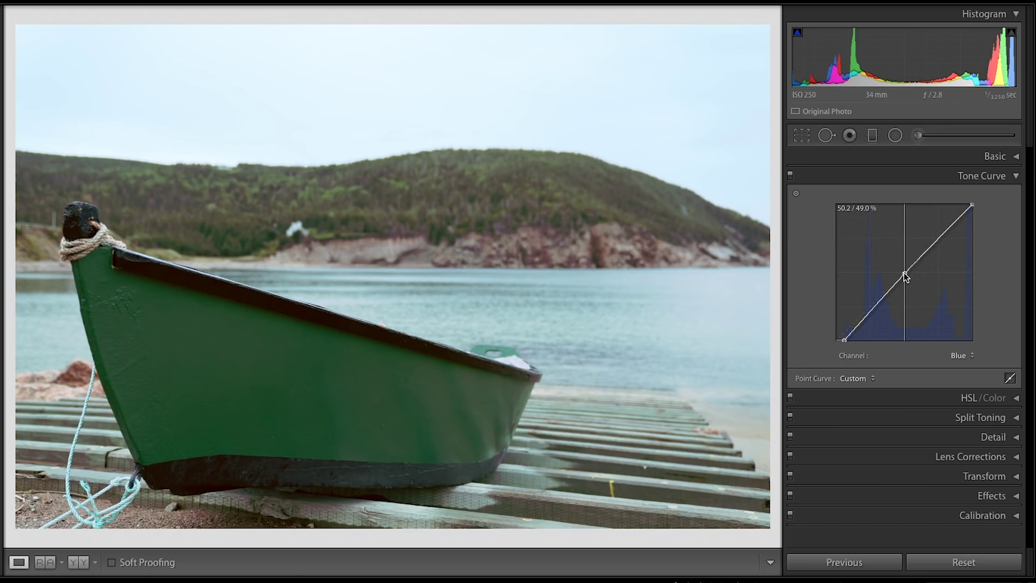
pyautogui.press('Down')
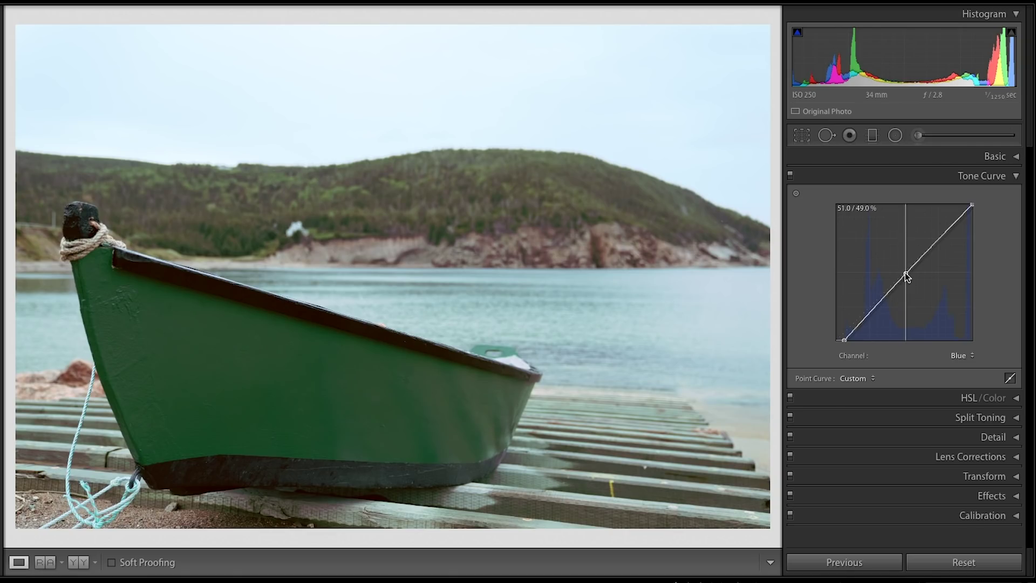
pyautogui.moveTo(905, 274); pyautogui.dragTo(907, 278)
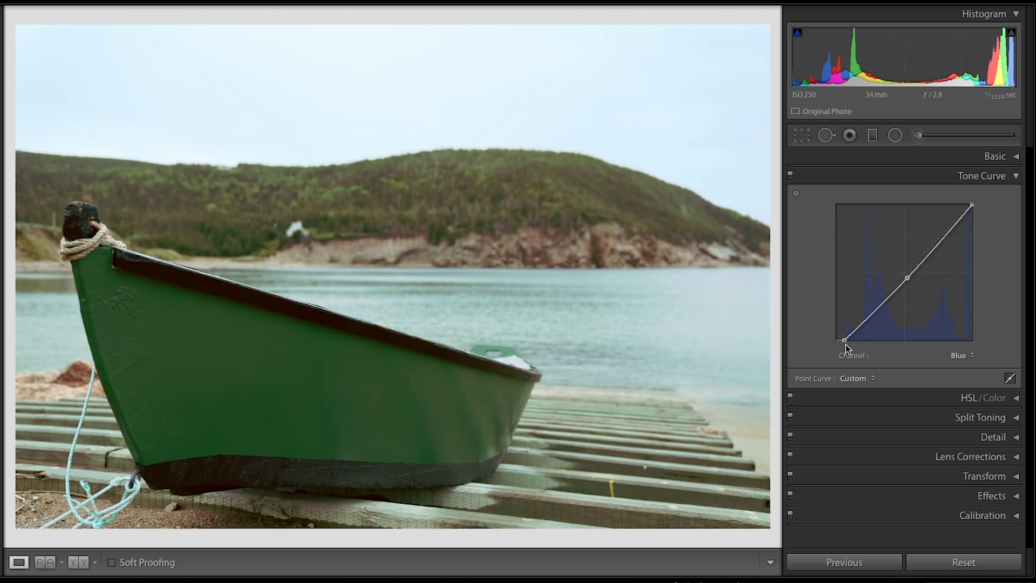
# - Adjust the blue curve's black point, then bring up the Red channel curve
pyautogui.moveTo(842, 340); pyautogui.dragTo(842, 344)
pyautogui.click(964, 355)
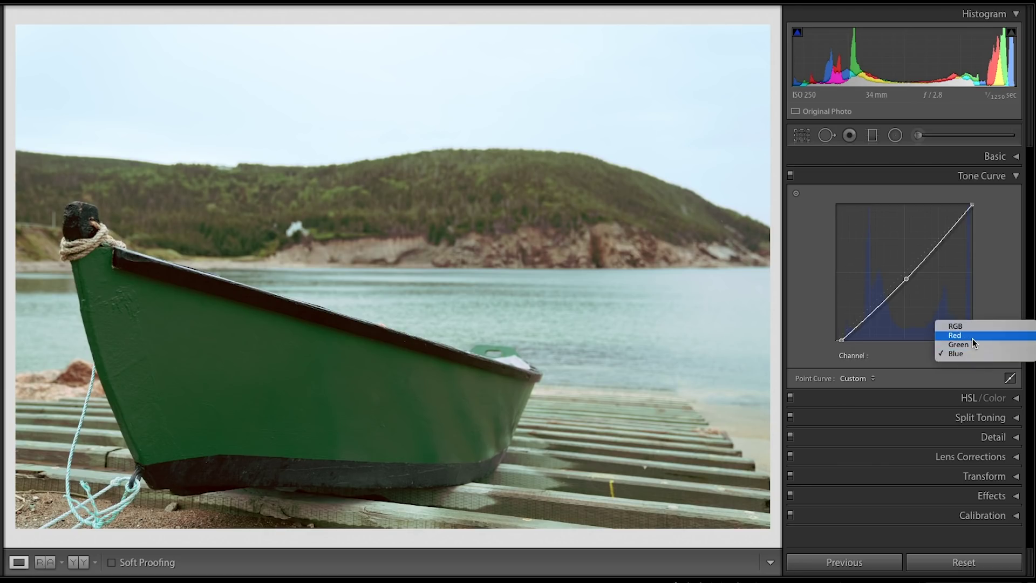
pyautogui.click(972, 336)
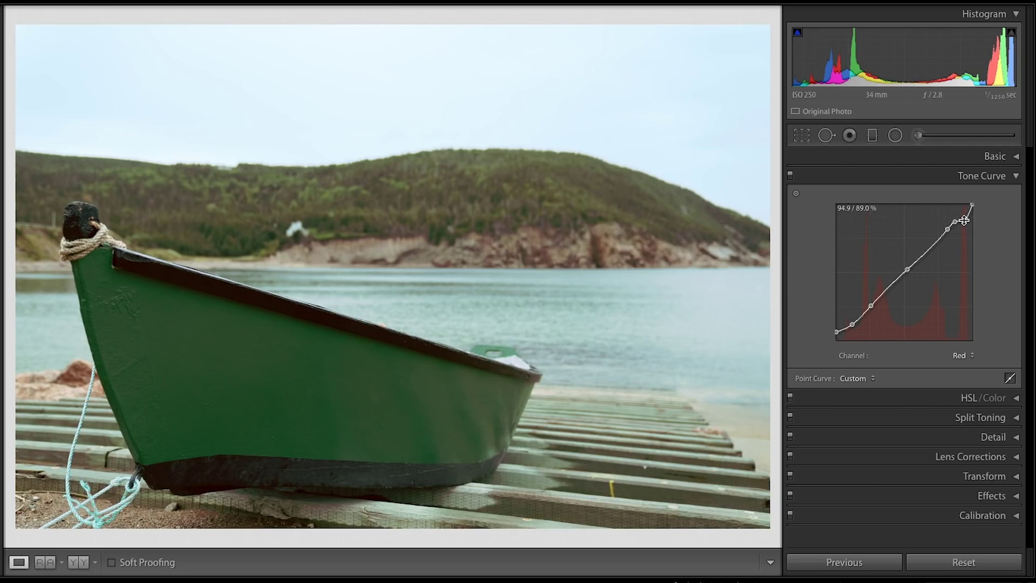
# - Add a slightly lowered red highlight point and drag the red black point back to zero
pyautogui.moveTo(964, 221); pyautogui.dragTo(963, 212)
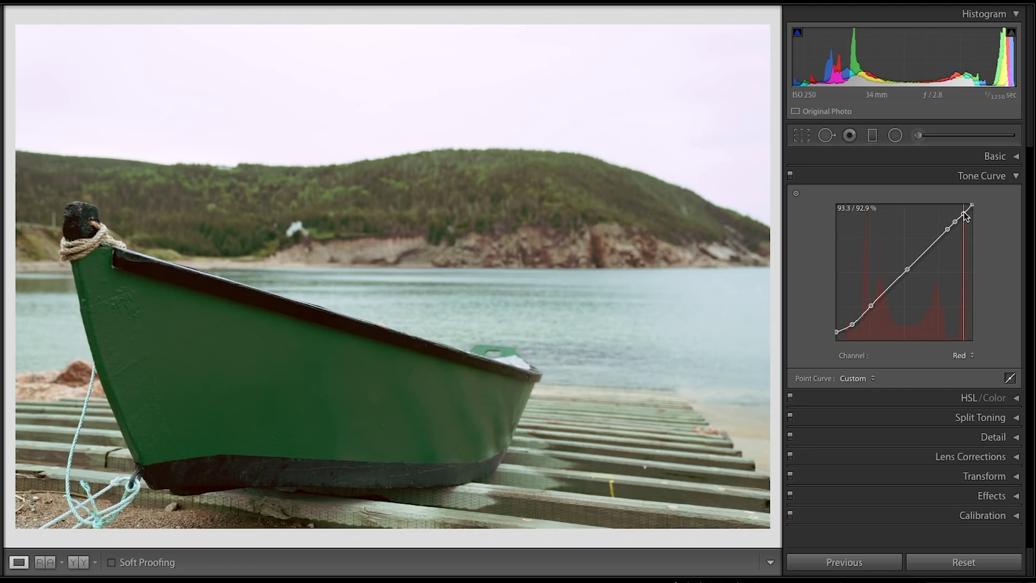
pyautogui.moveTo(964, 214); pyautogui.dragTo(965, 215)
pyautogui.moveTo(965, 215); pyautogui.dragTo(965, 220)
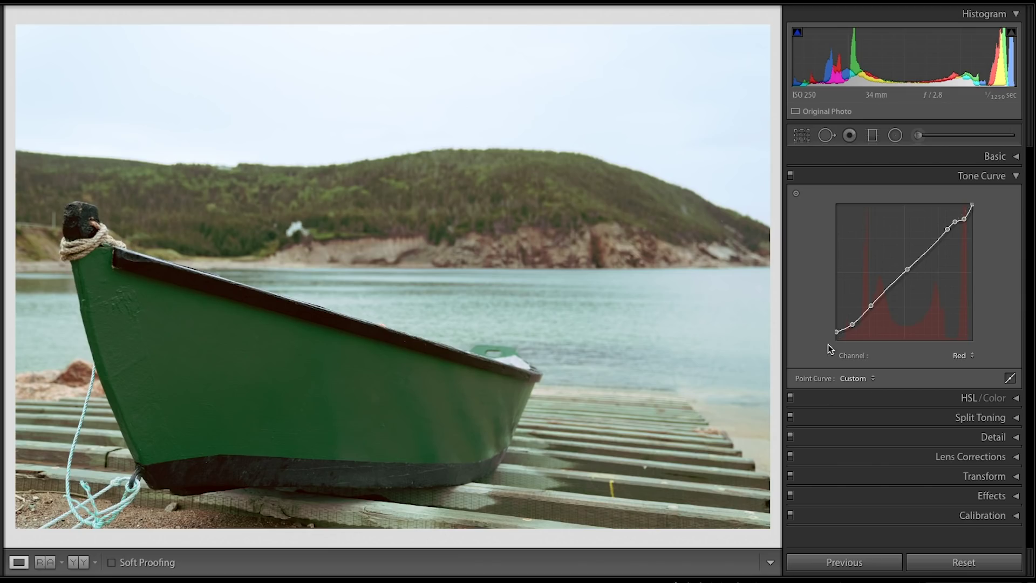
pyautogui.moveTo(836, 333)
pyautogui.mouseDown()
pyautogui.moveTo(825, 347)
pyautogui.moveTo(820, 335)
pyautogui.moveTo(818, 349)
pyautogui.moveTo(816, 335)
pyautogui.mouseUp()
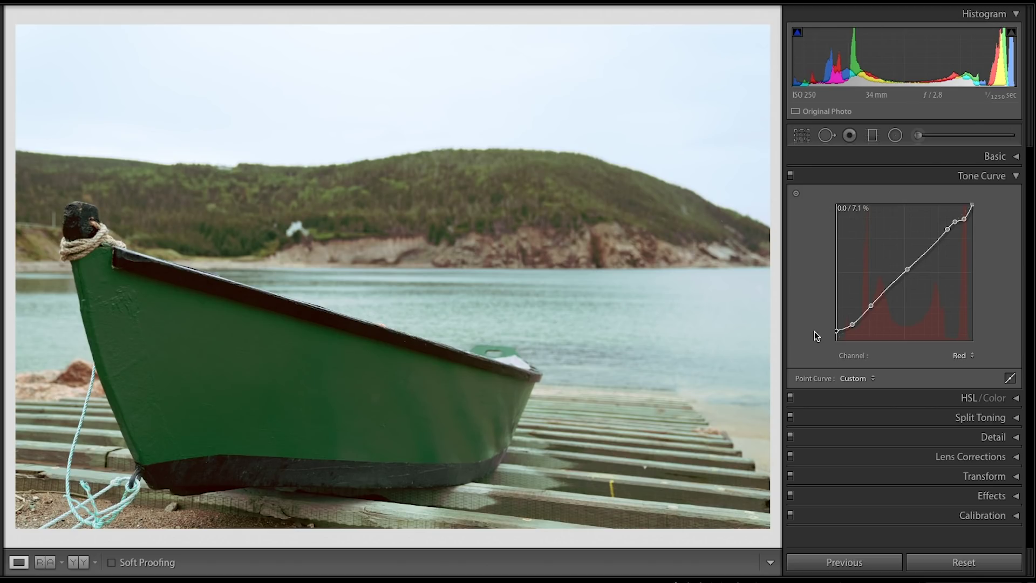
pyautogui.moveTo(817, 336)
pyautogui.mouseDown()
pyautogui.moveTo(815, 348)
pyautogui.moveTo(807, 328)
pyautogui.moveTo(802, 342)
pyautogui.mouseUp()
# - Inspect the boat photo at 1:1, lifting the red black point slightly
pyautogui.click(224, 286)
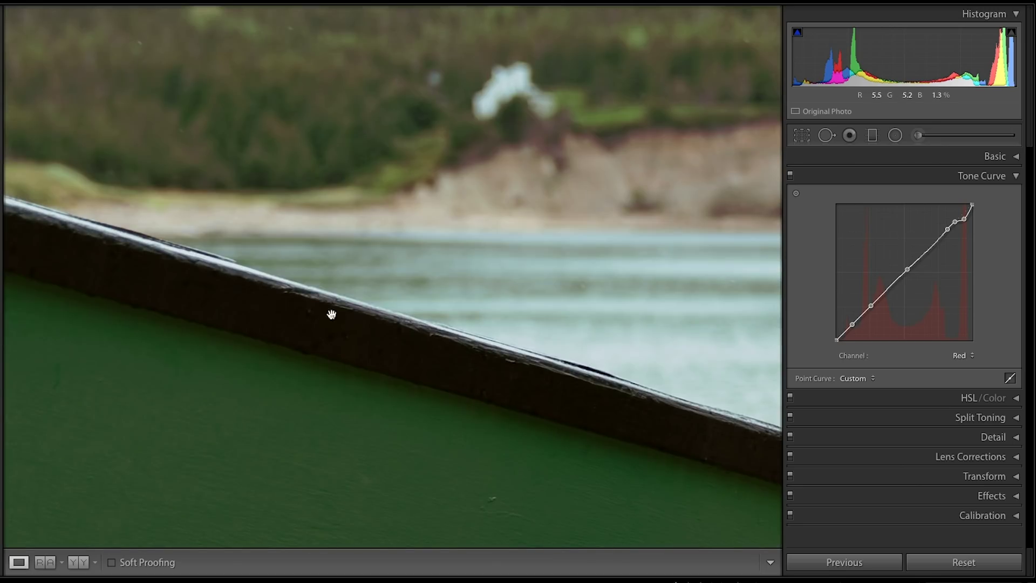
pyautogui.moveTo(836, 340); pyautogui.dragTo(835, 336)
pyautogui.click(622, 342)
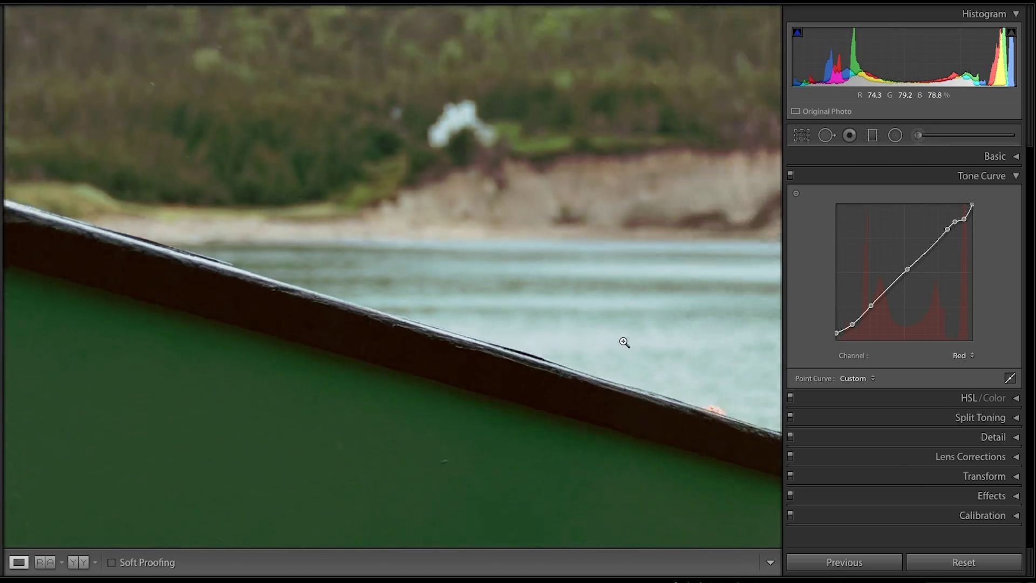
# - Compare the boat photo in Before/After view, then advance to the house photo
pyautogui.press('y')
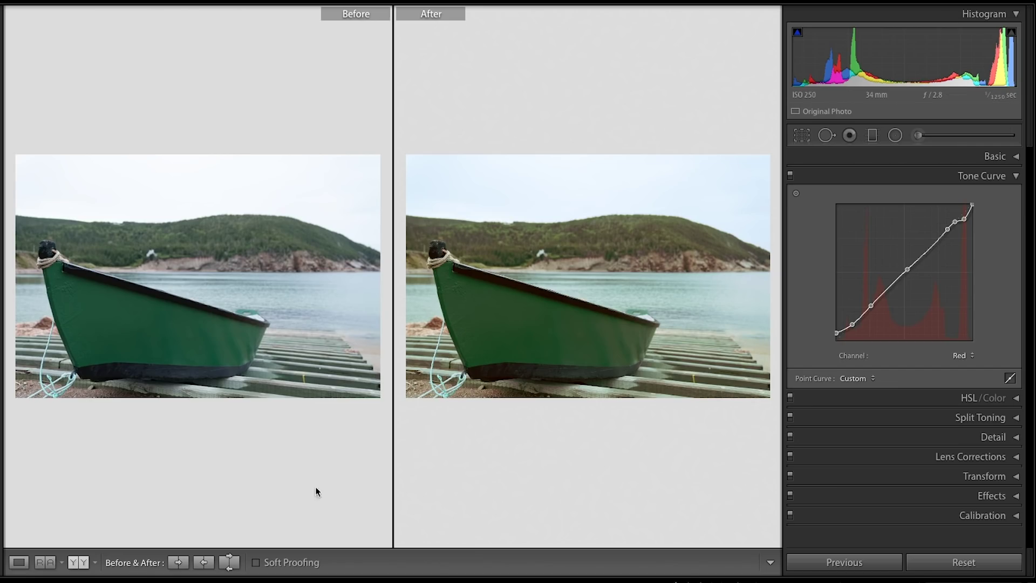
pyautogui.click(19, 562)
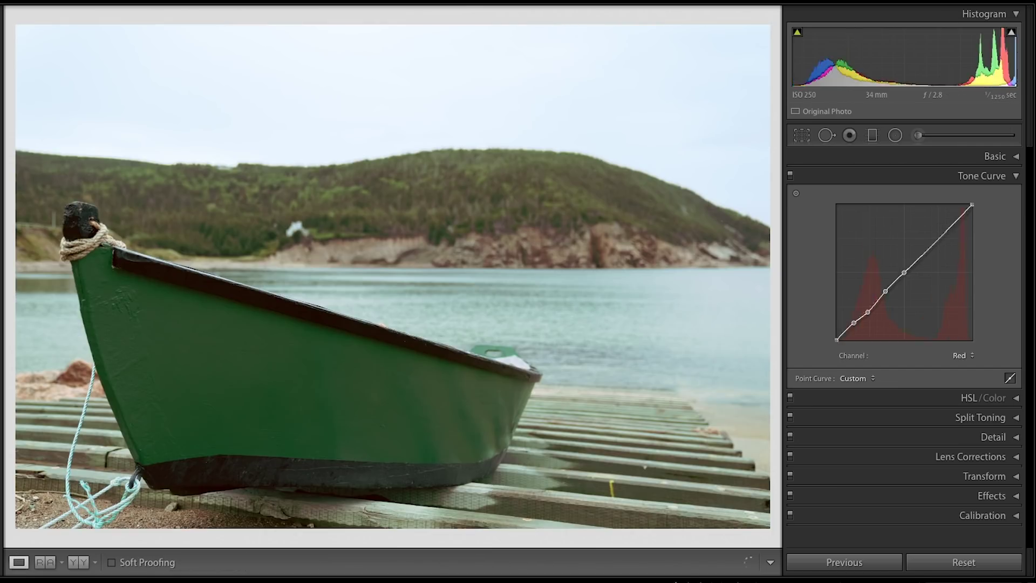
pyautogui.press('Right')
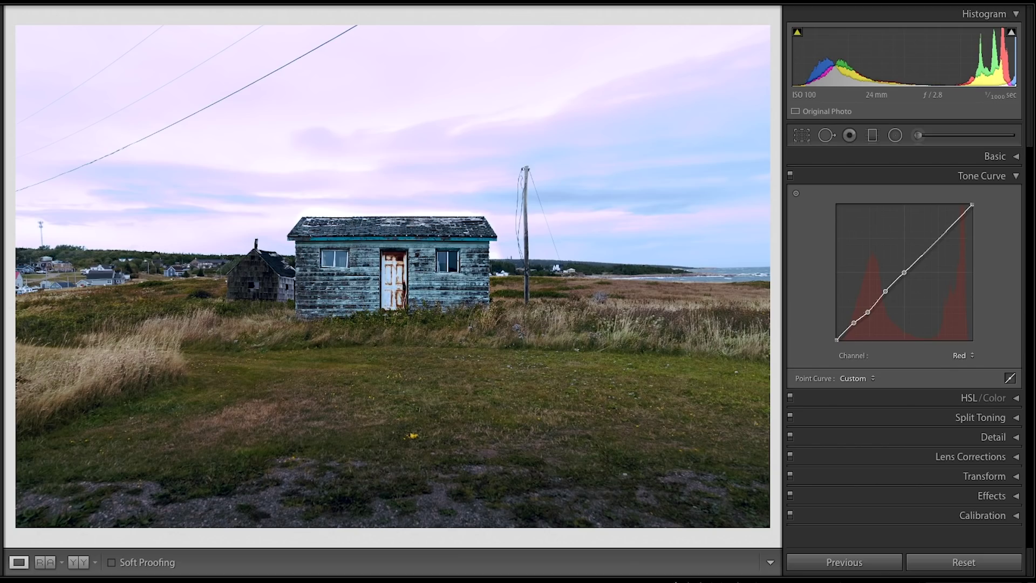
pyautogui.press('\\')
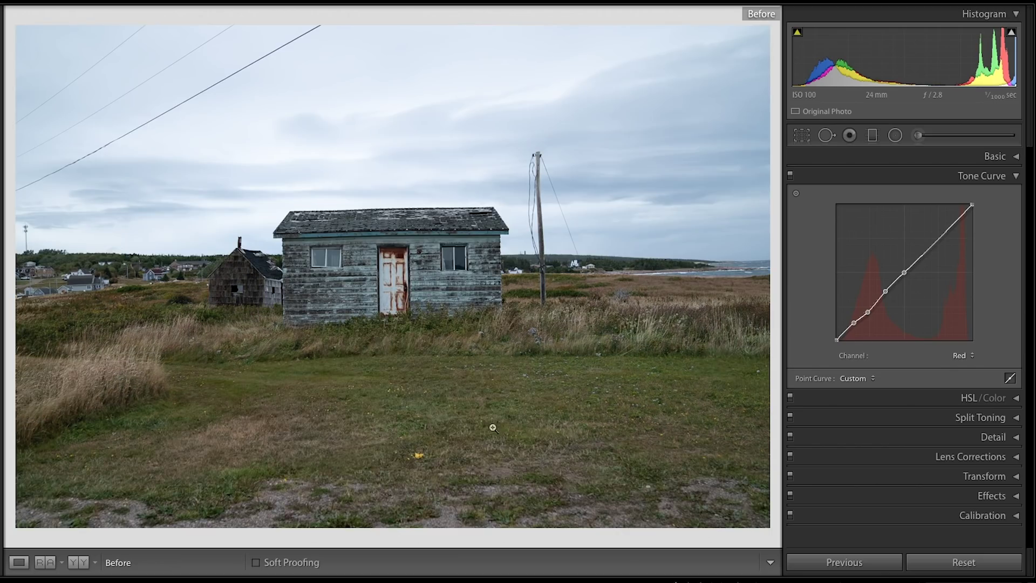
pyautogui.press('y')
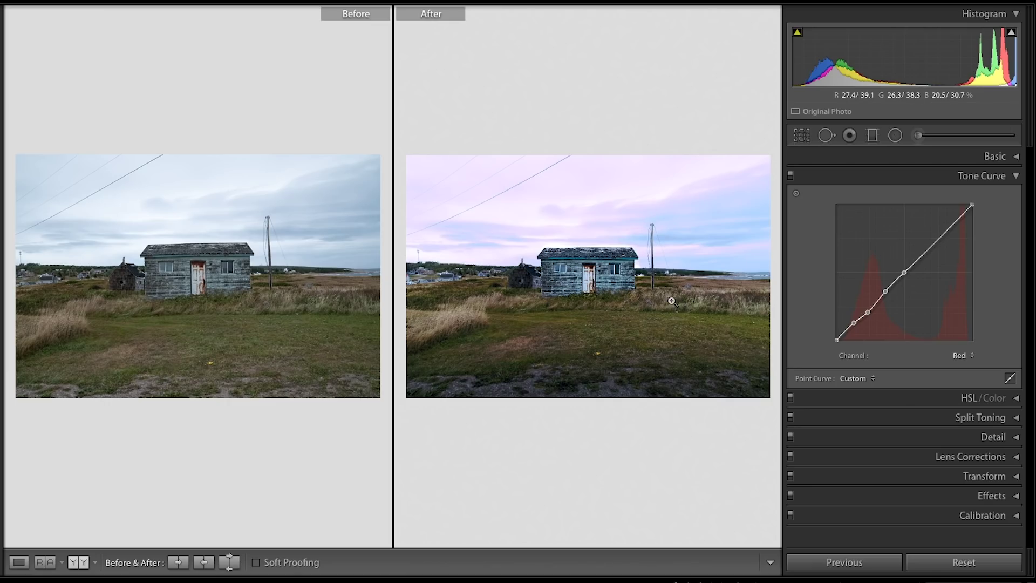
pyautogui.press('y')
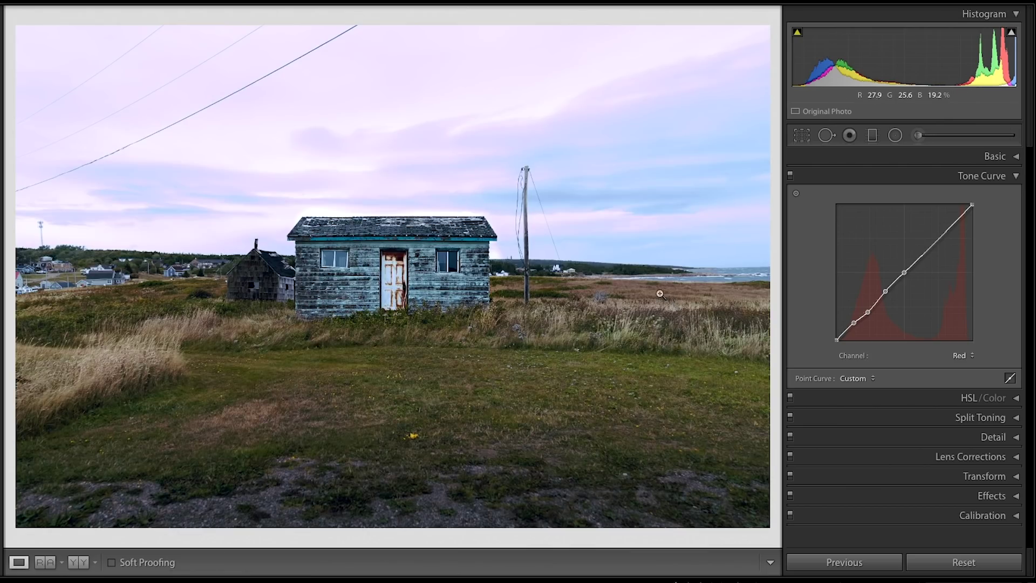
# - Select the Green channel and flatten the house photo's green curve to a straight line
pyautogui.click(966, 356)
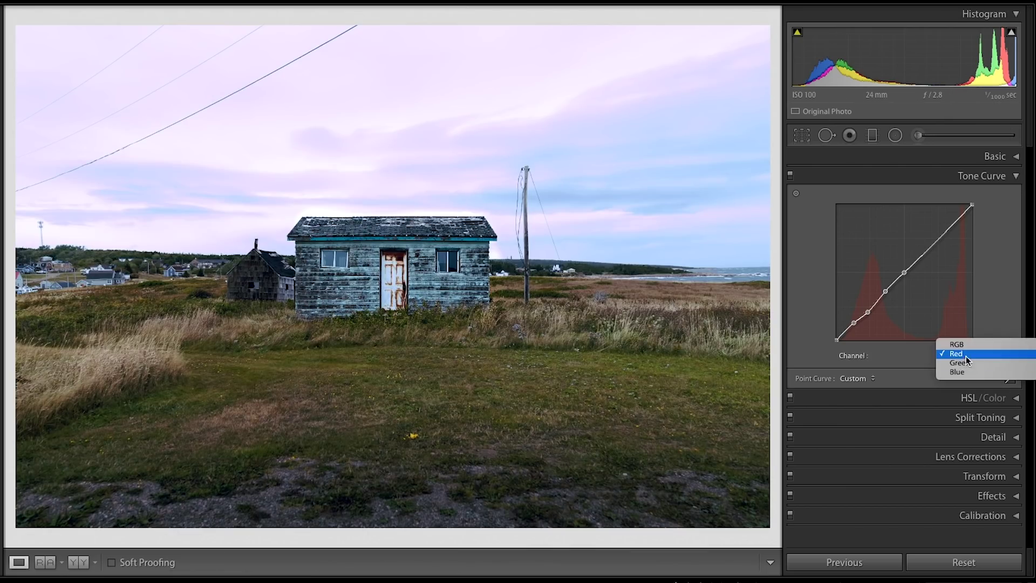
pyautogui.click(967, 363)
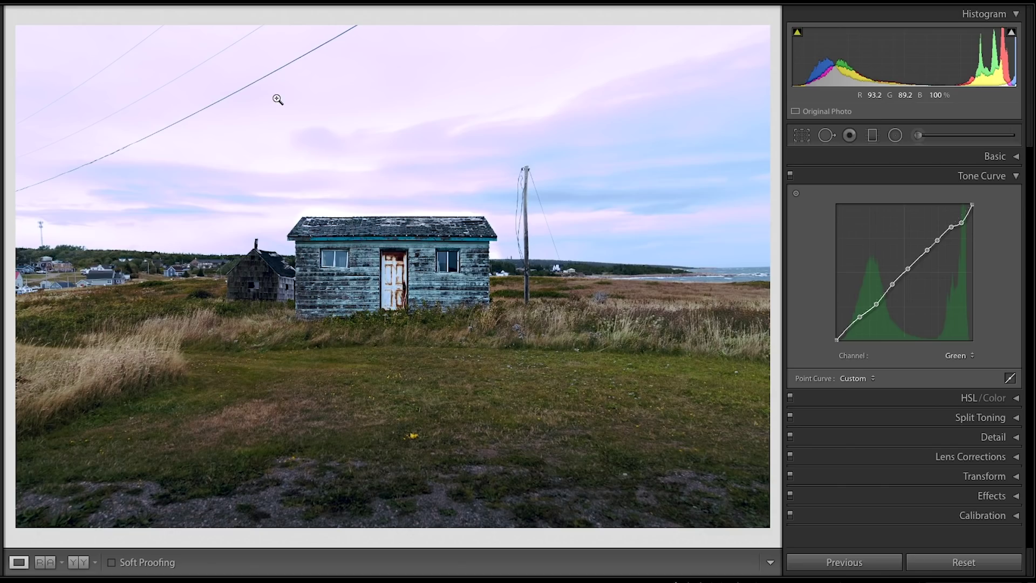
pyautogui.click(954, 226)
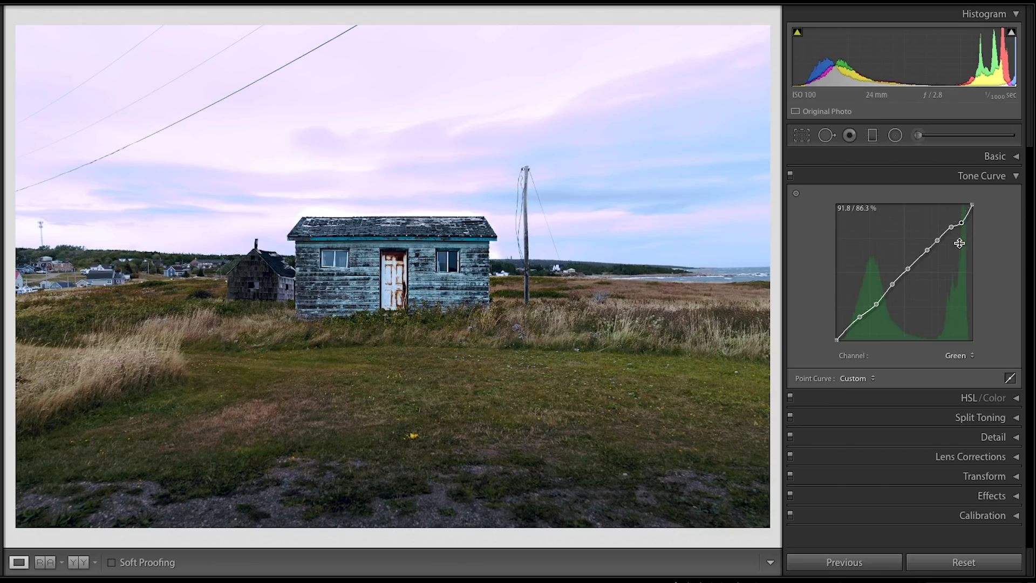
pyautogui.rightClick(929, 274)
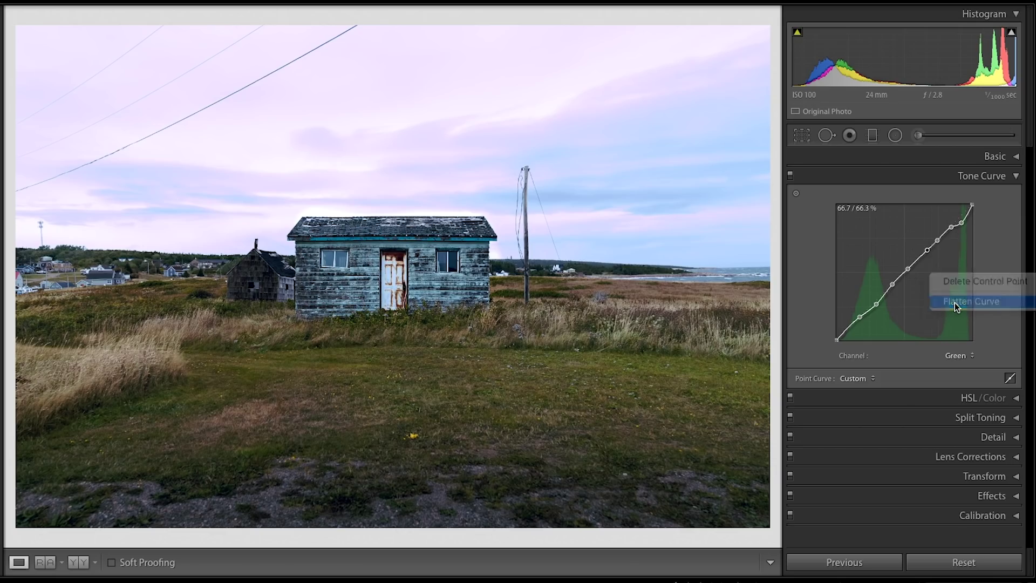
pyautogui.click(955, 303)
# - Place six control points along the straight green diagonal
pyautogui.click(871, 306)
pyautogui.click(892, 284)
pyautogui.click(902, 274)
pyautogui.click(926, 250)
pyautogui.click(938, 238)
pyautogui.click(951, 226)
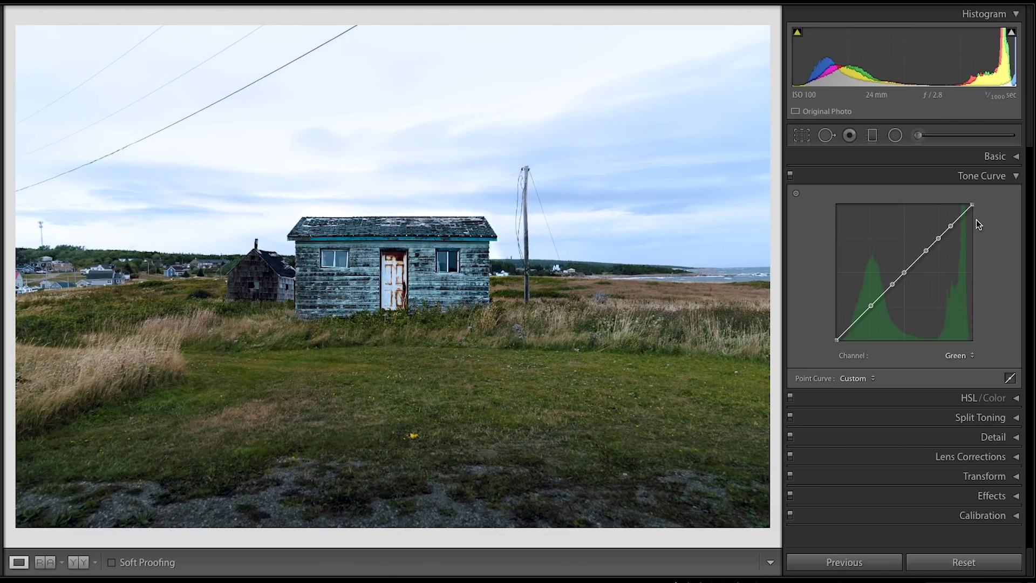
# - Add a green highlight point lowered to about 93.3 / 87.8% for a lavender-pink sky
pyautogui.press('alt')
pyautogui.click(961, 216)
pyautogui.moveTo(965, 220); pyautogui.dragTo(965, 233)
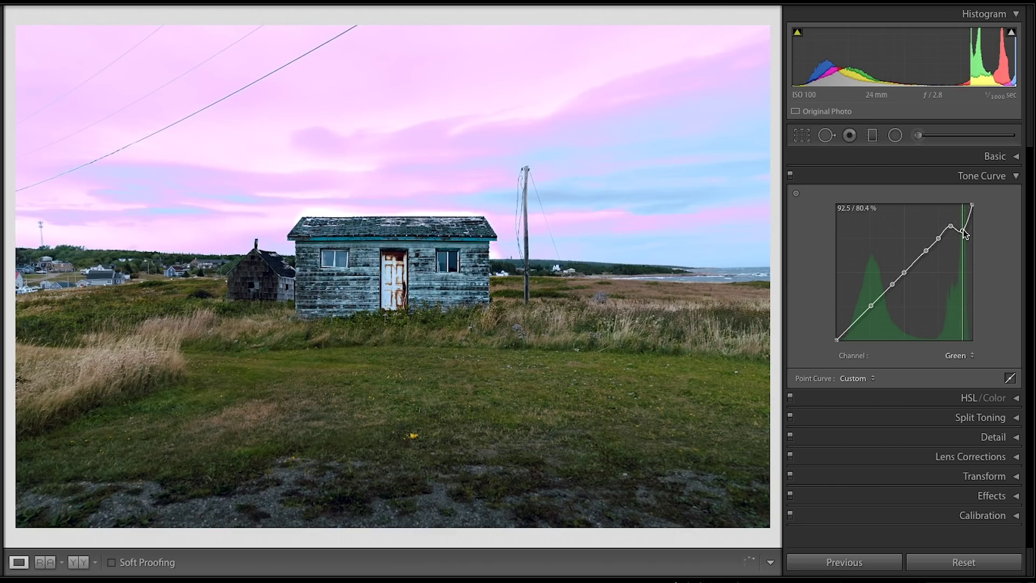
pyautogui.moveTo(965, 233); pyautogui.dragTo(966, 223)
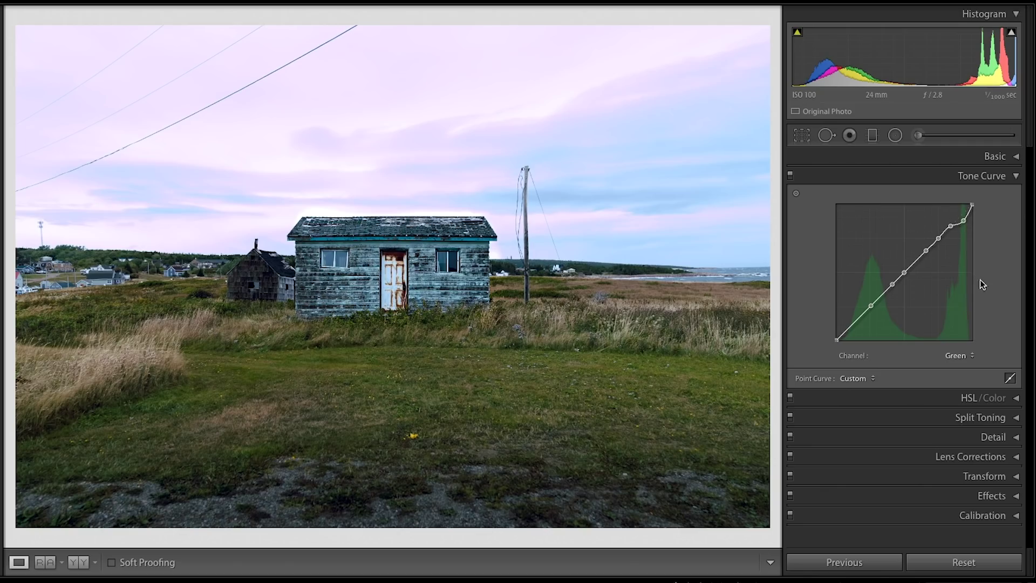
# - Add a low point on the green curve and lift it to brighten the green shadows
pyautogui.press('alt')
pyautogui.click(854, 323)
pyautogui.moveTo(869, 307); pyautogui.dragTo(867, 308)
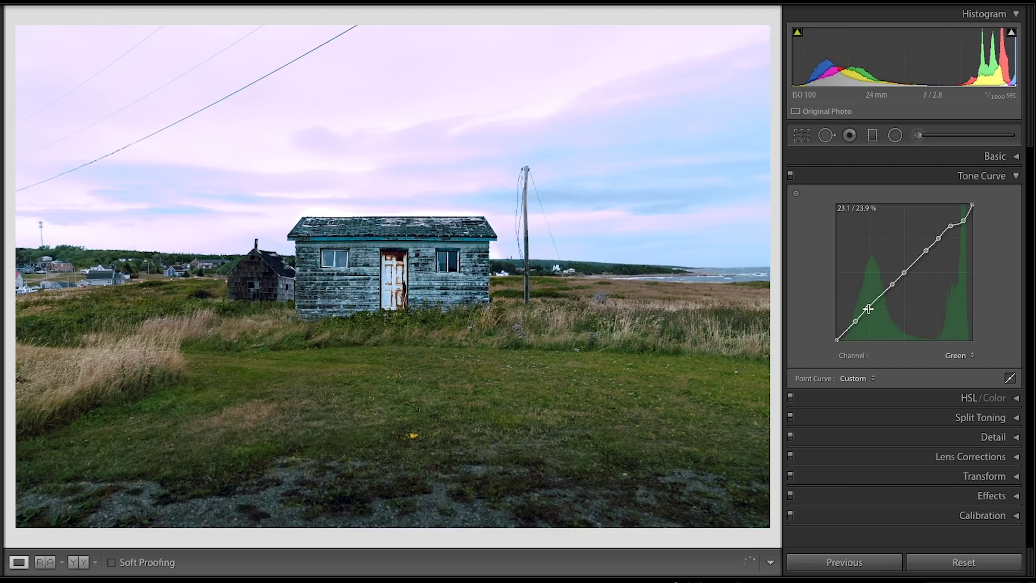
# - On the Red channel, dip the lower point to about 23.1 / 19.2%
pyautogui.click(963, 356)
pyautogui.click(962, 342)
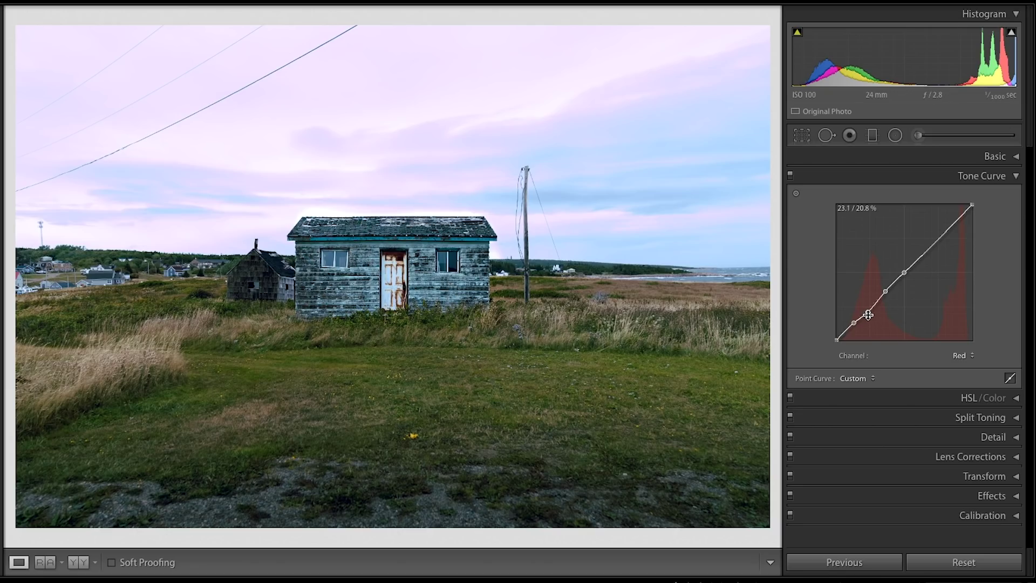
pyautogui.moveTo(868, 315); pyautogui.dragTo(868, 317)
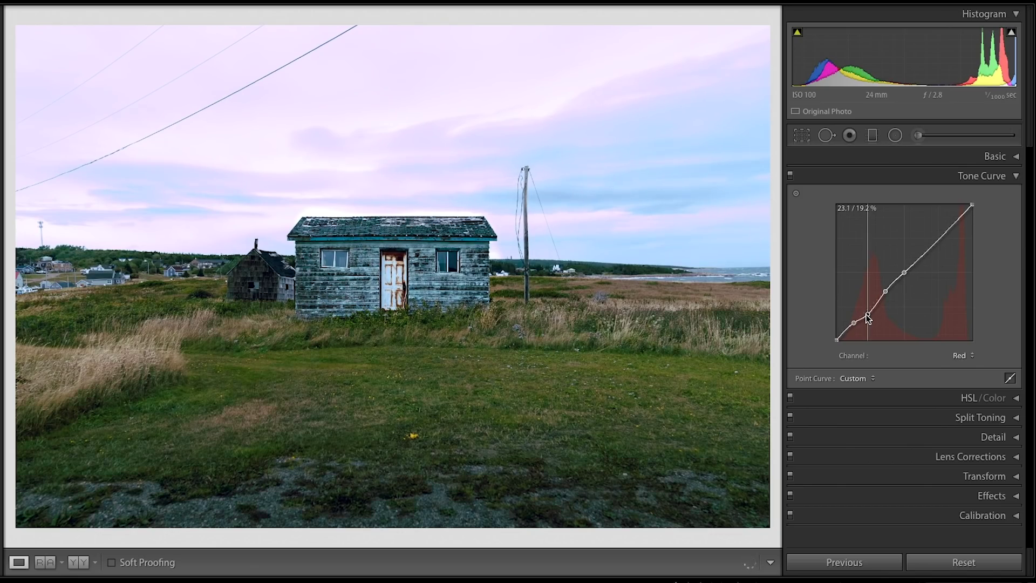
pyautogui.moveTo(867, 319); pyautogui.dragTo(868, 318)
# - On the Blue channel, rebalance the midpoint, drop the black point to zero and nudge the white point
pyautogui.click(962, 355)
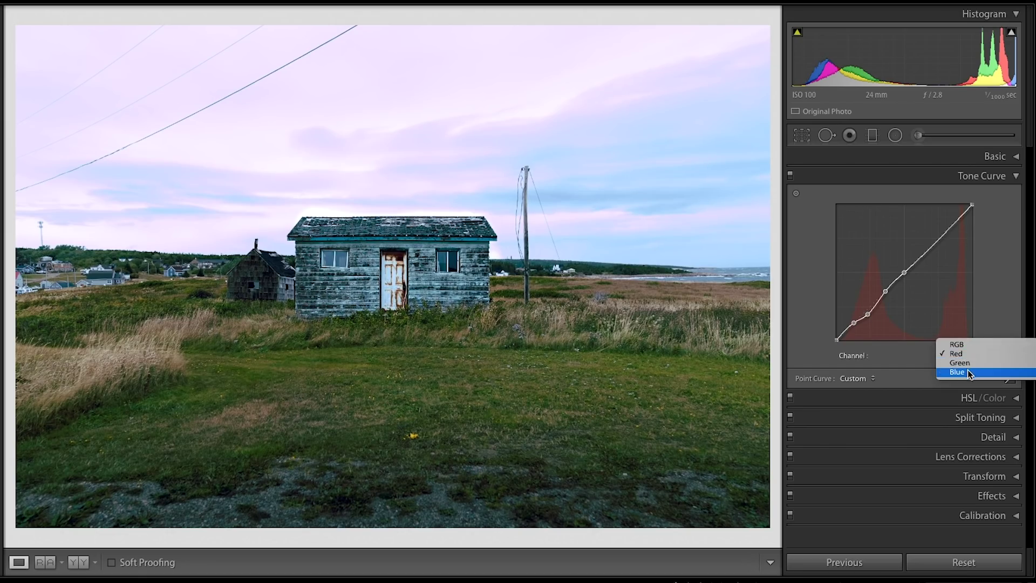
pyautogui.click(965, 372)
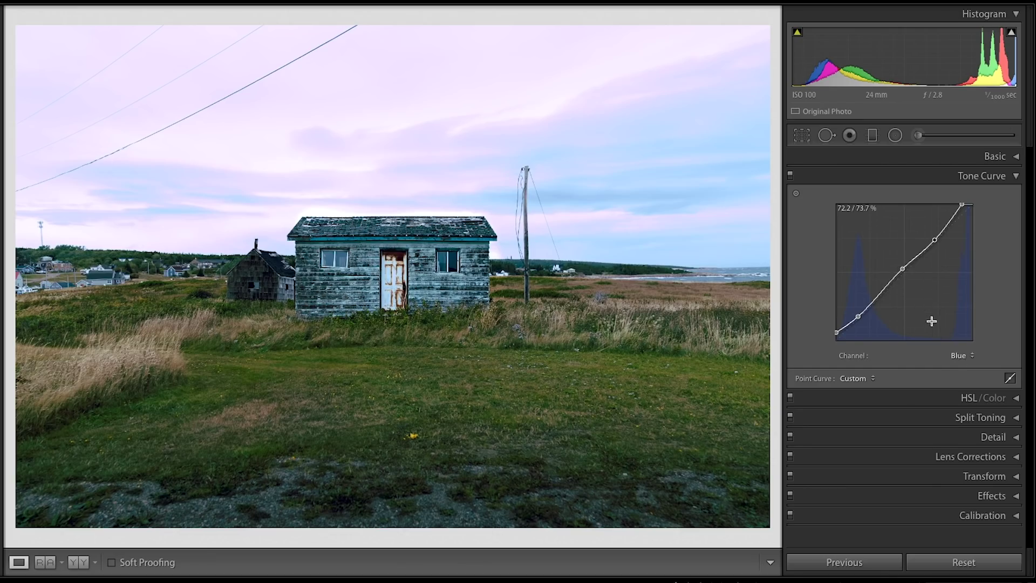
pyautogui.moveTo(902, 269); pyautogui.dragTo(910, 278)
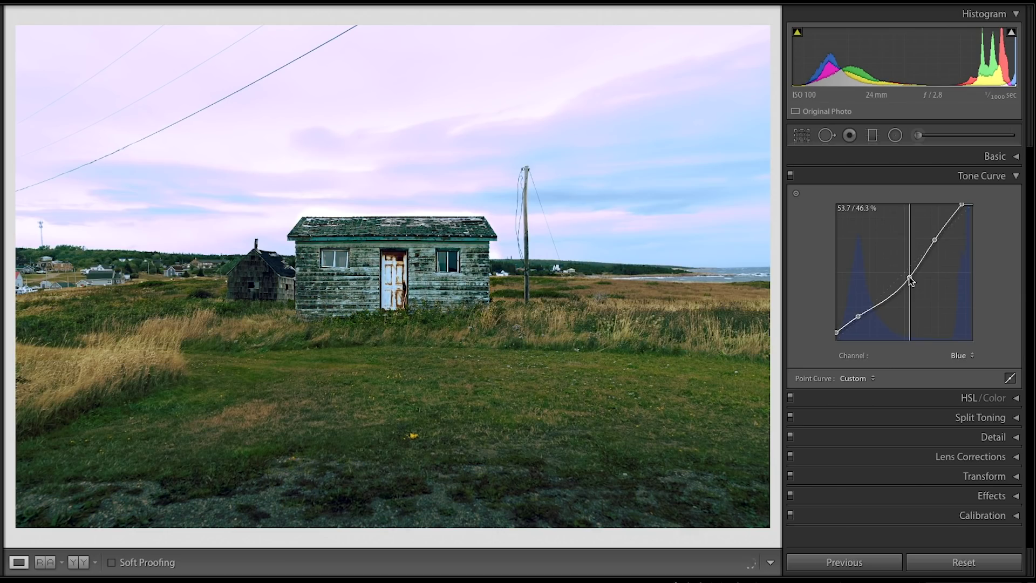
pyautogui.moveTo(909, 277); pyautogui.dragTo(904, 270)
pyautogui.moveTo(836, 333)
pyautogui.mouseDown()
pyautogui.moveTo(829, 345)
pyautogui.moveTo(829, 334)
pyautogui.mouseUp()
pyautogui.moveTo(958, 205); pyautogui.dragTo(962, 204)
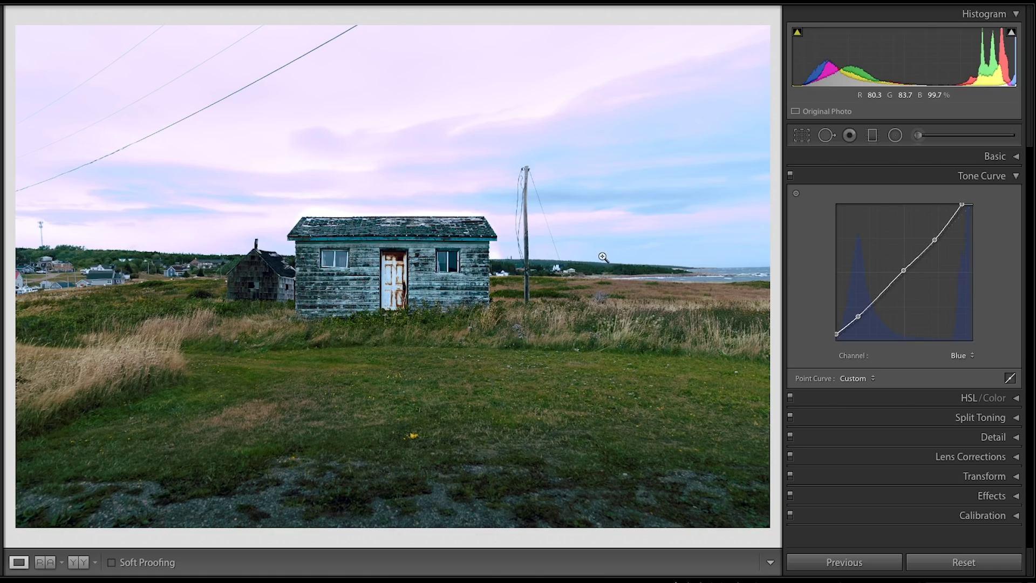
pyautogui.press('\\')
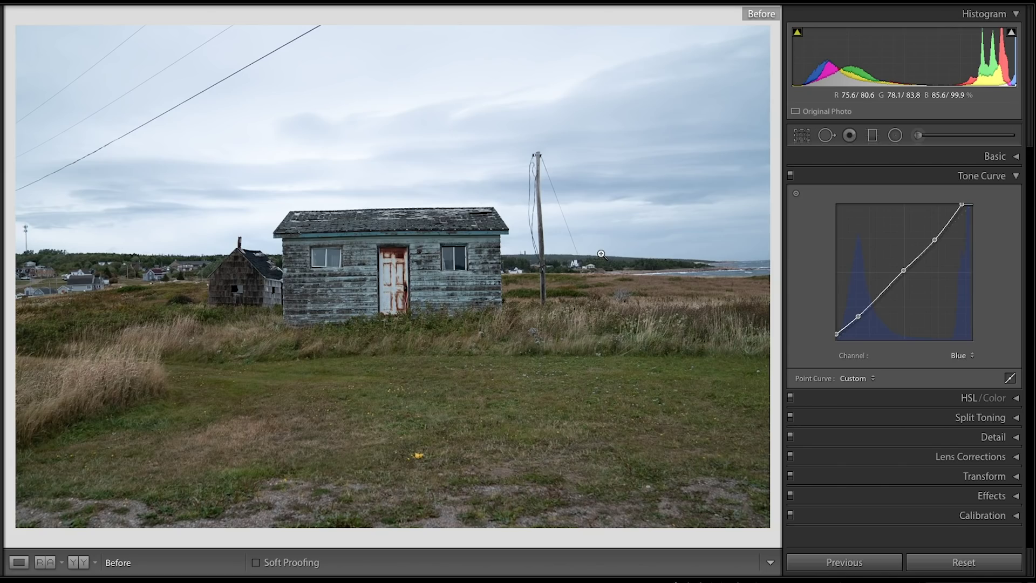
pyautogui.press('\\')
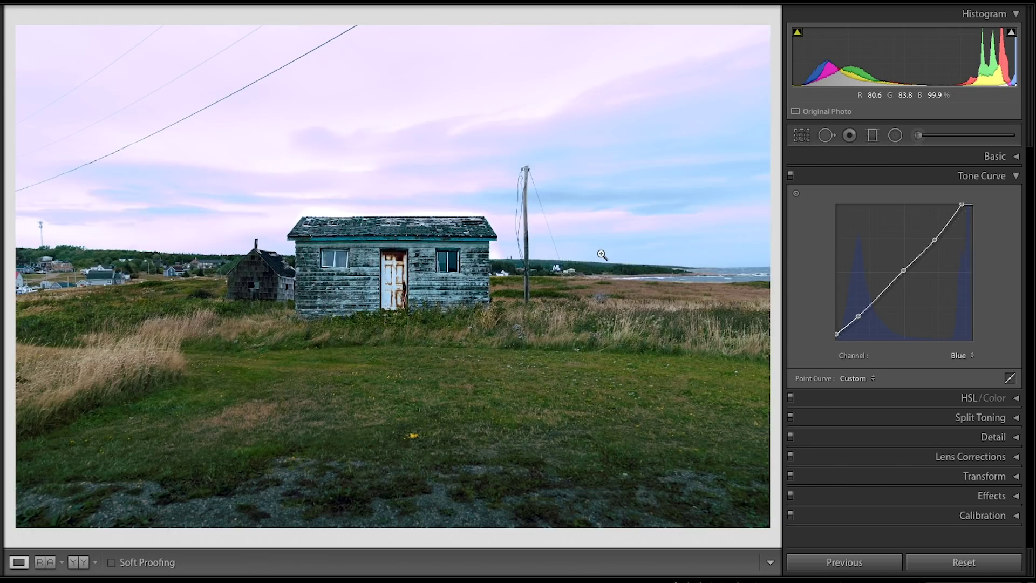